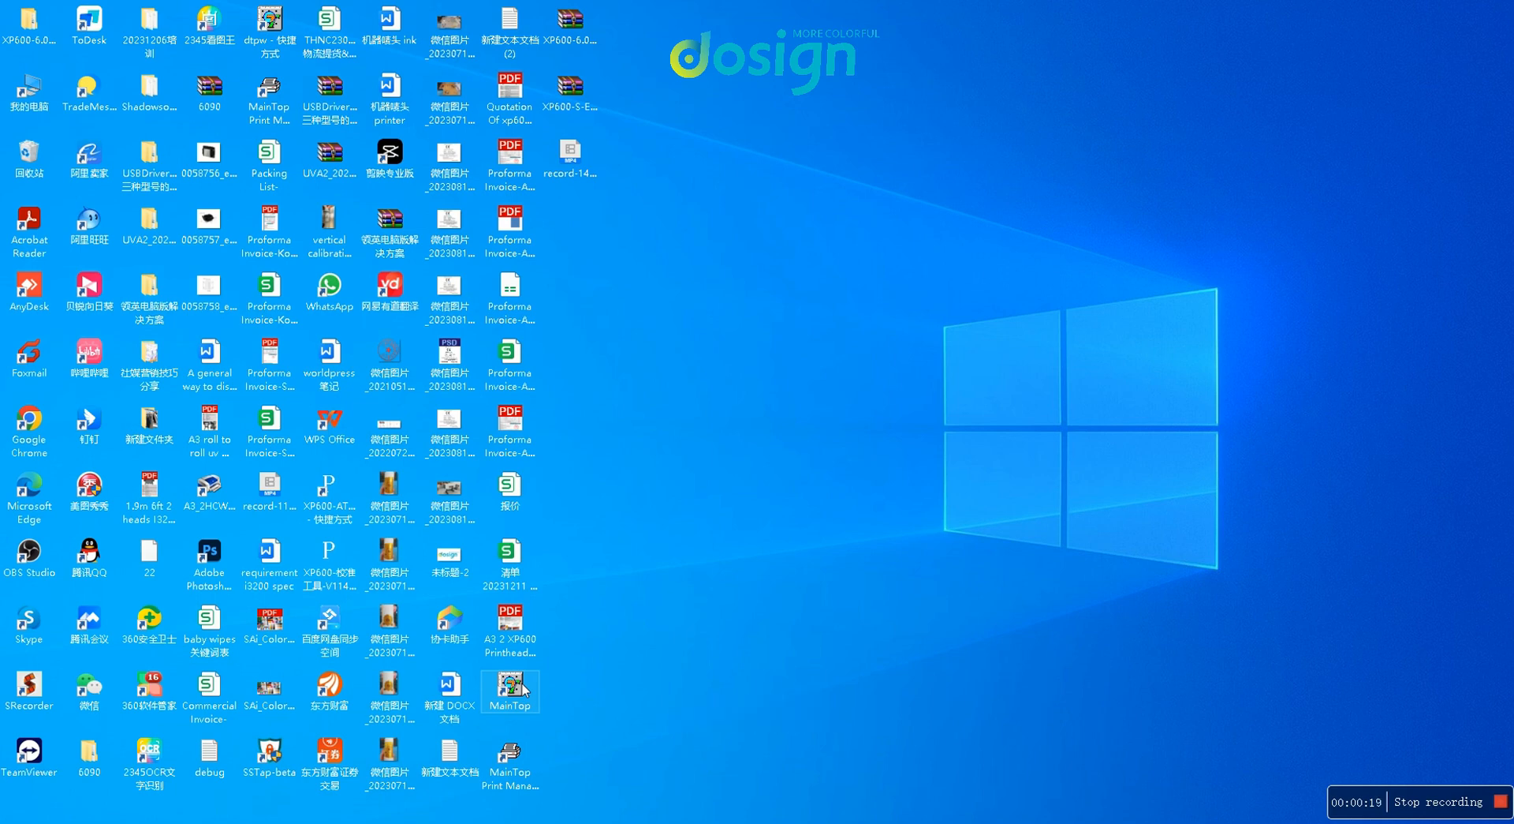
Step: Launch MainTop DTP and create a General Publication with a portrait A4 page and a single master page
double_click(523, 694)
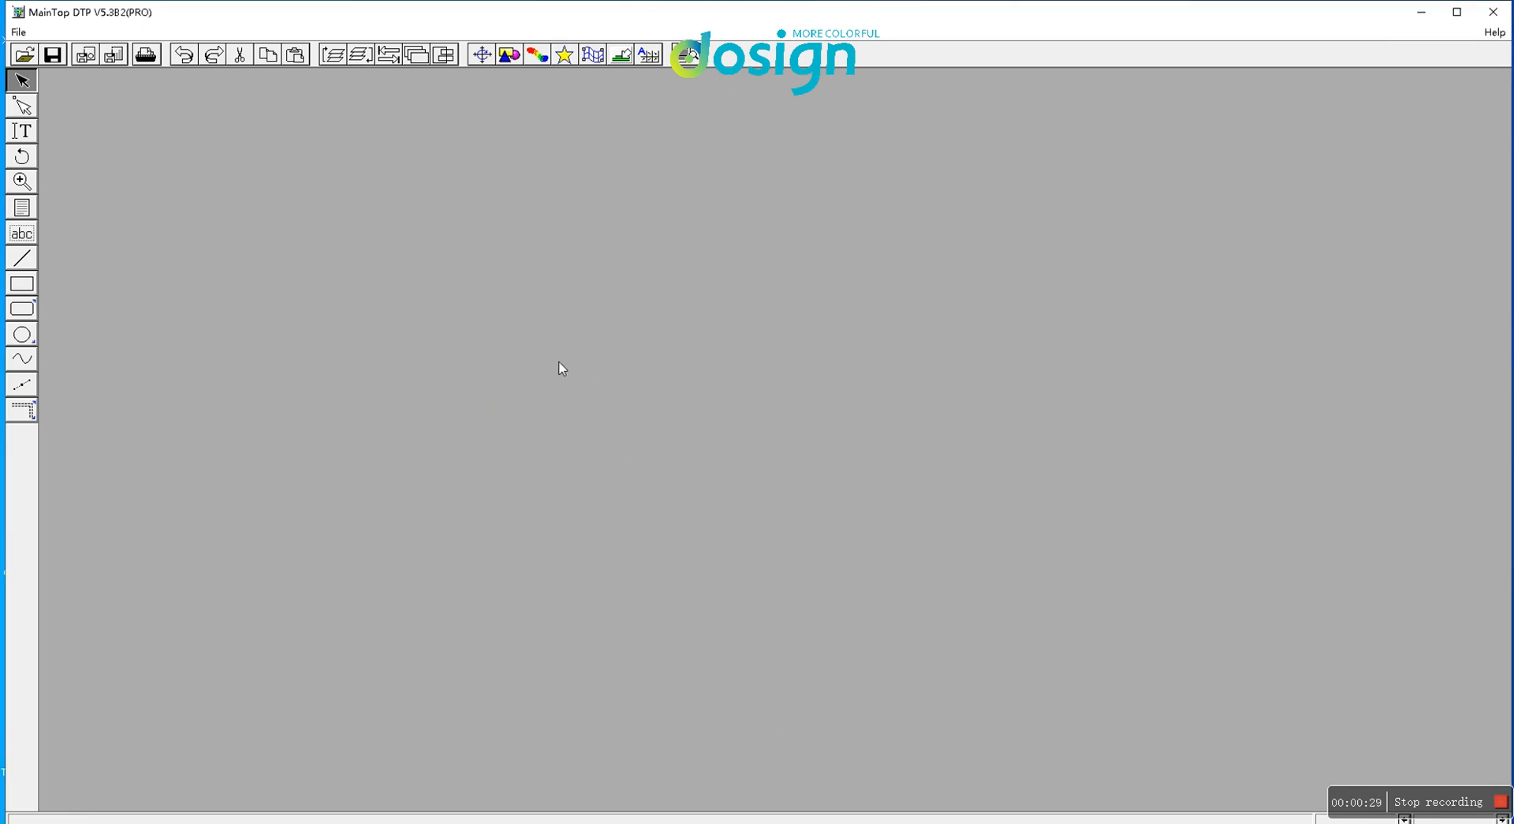
click(18, 33)
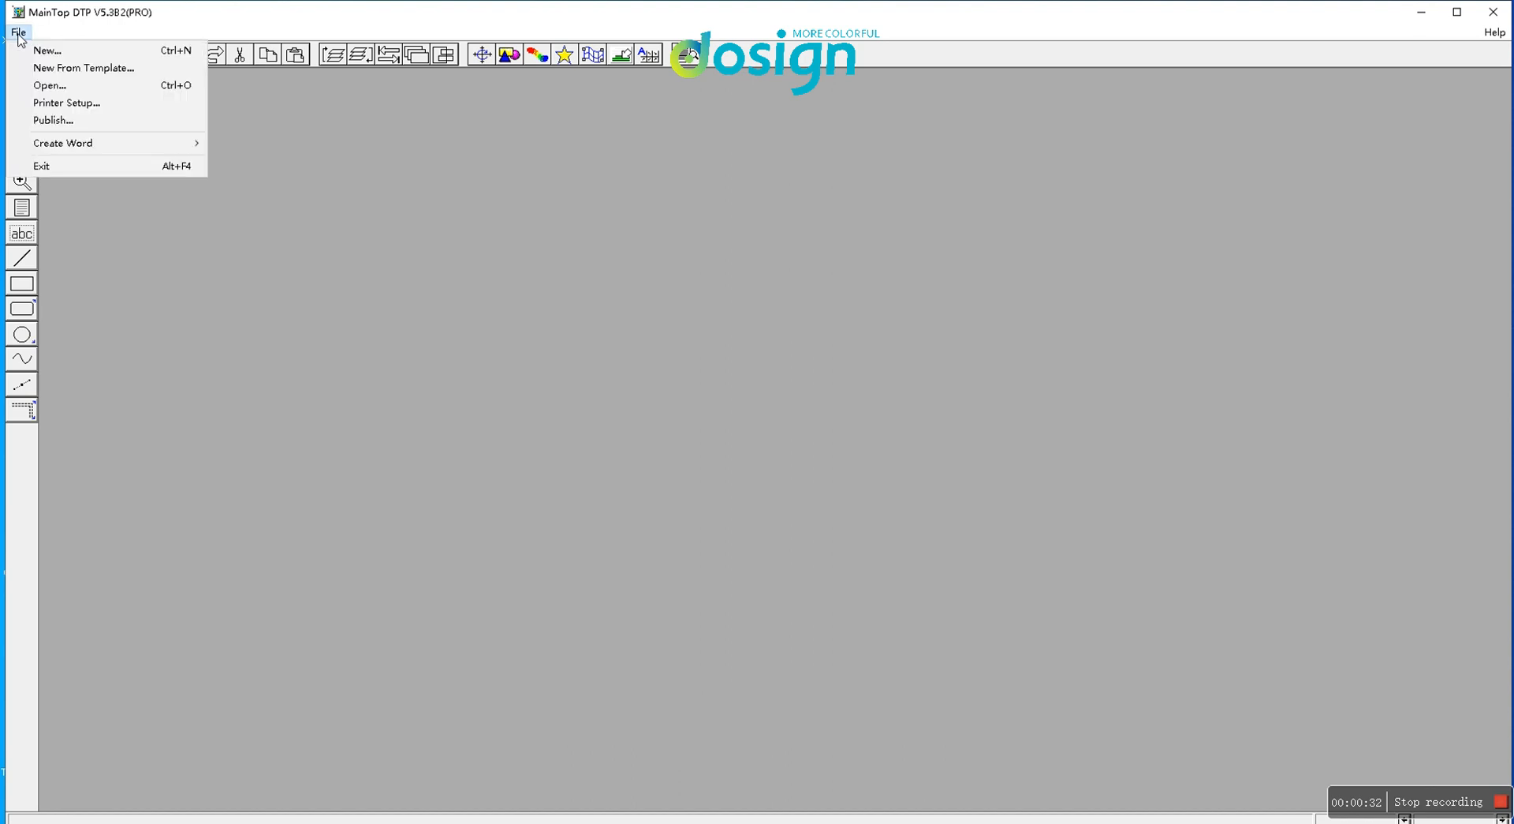
click(55, 52)
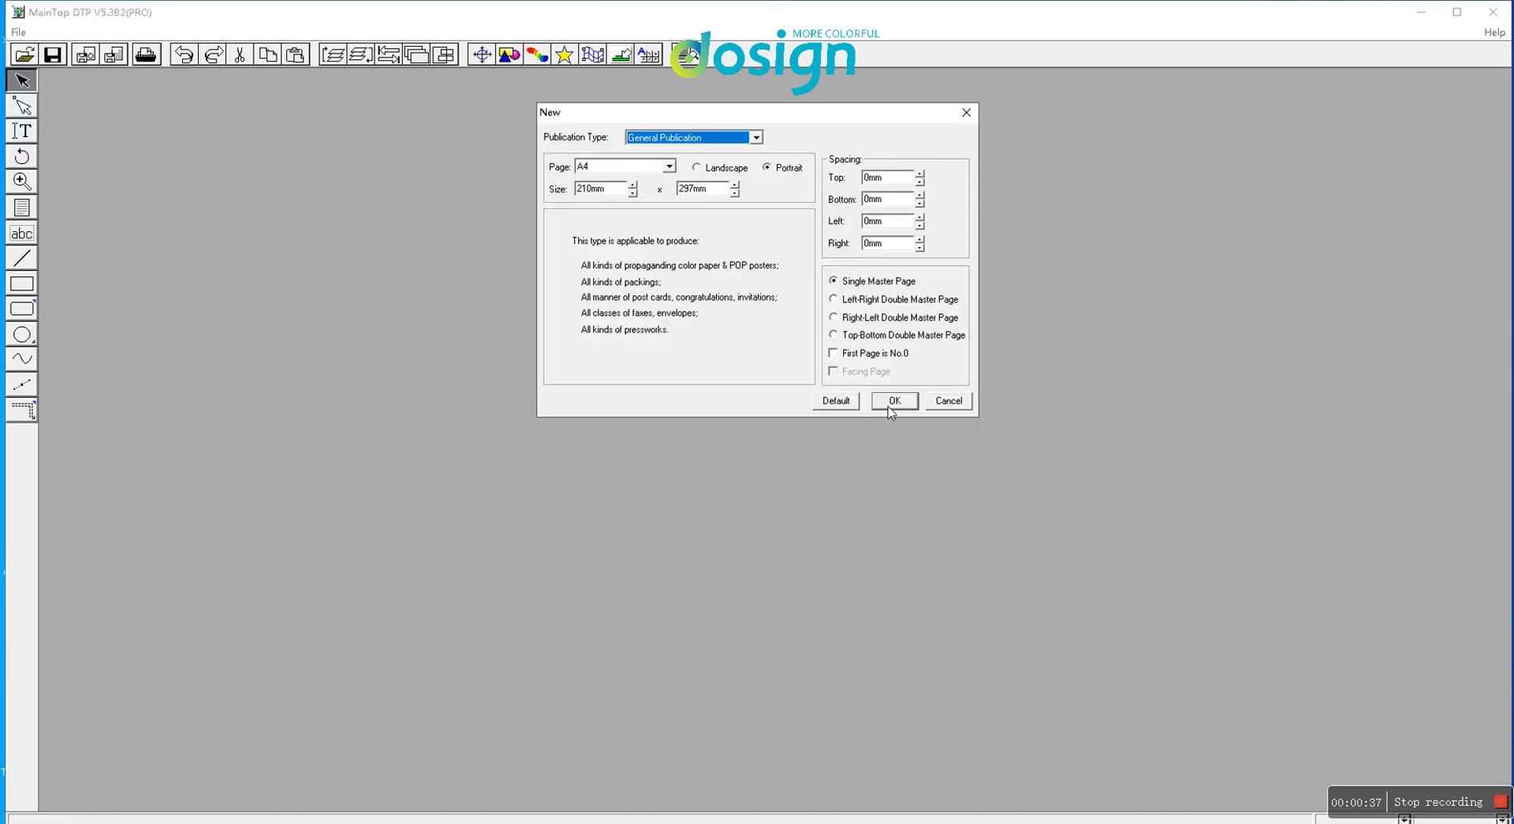
click(890, 404)
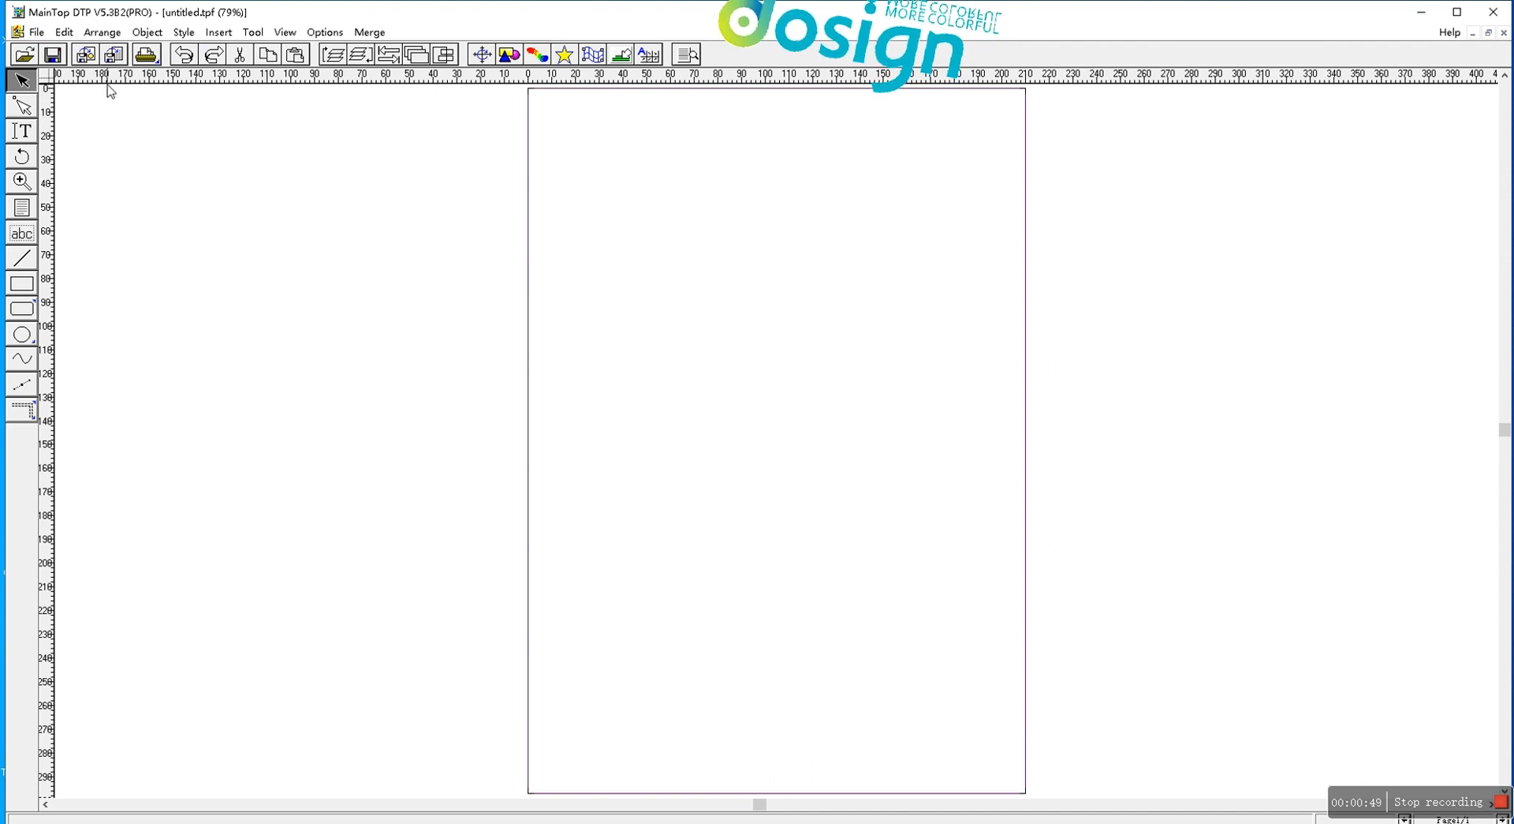
Step: Import the picture FY_PIC_012 with the paper set to Adjust to Picture Size
click(86, 55)
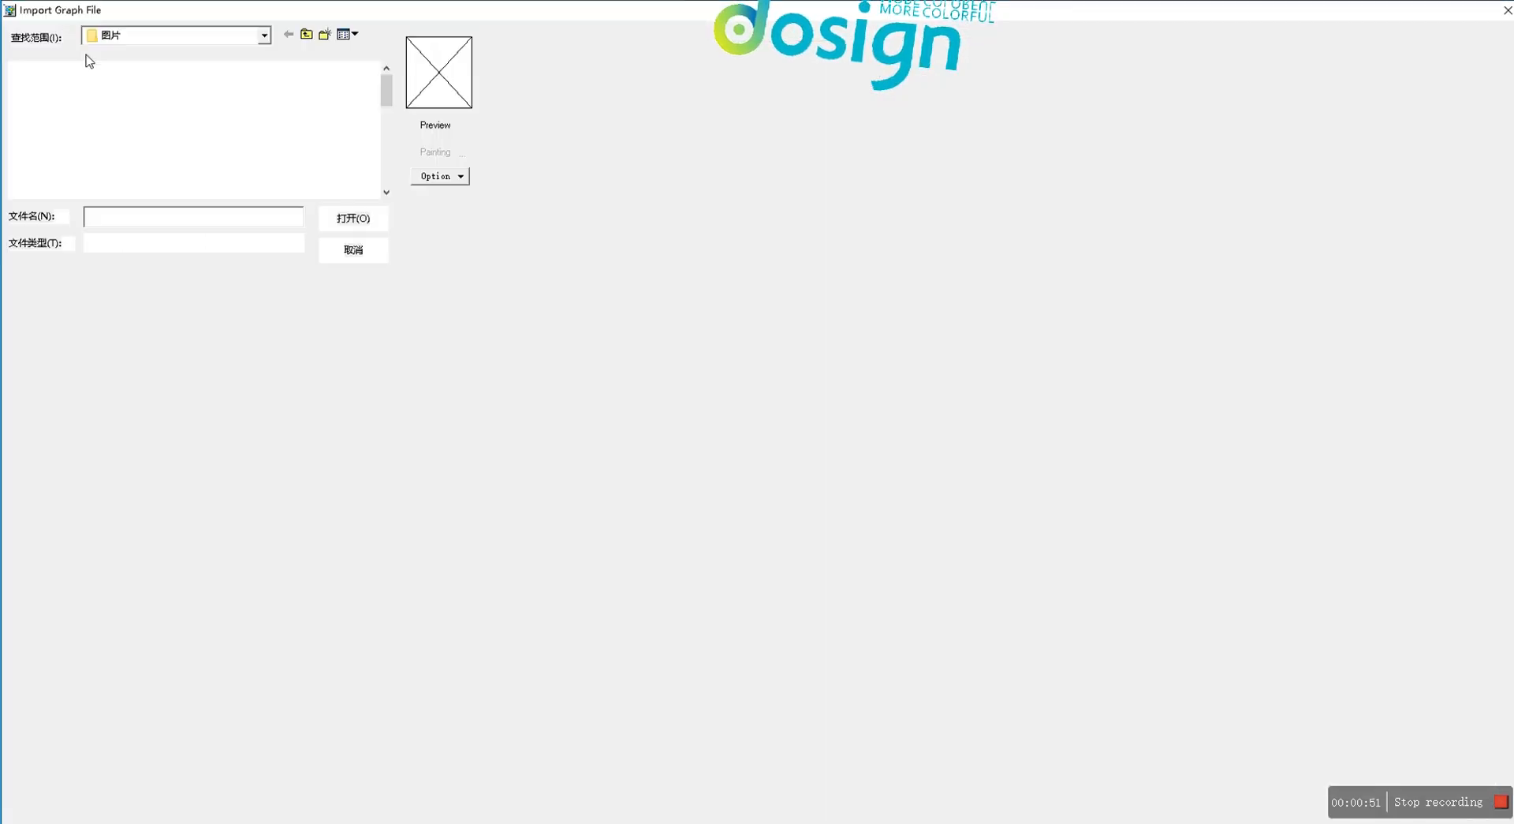
click(329, 125)
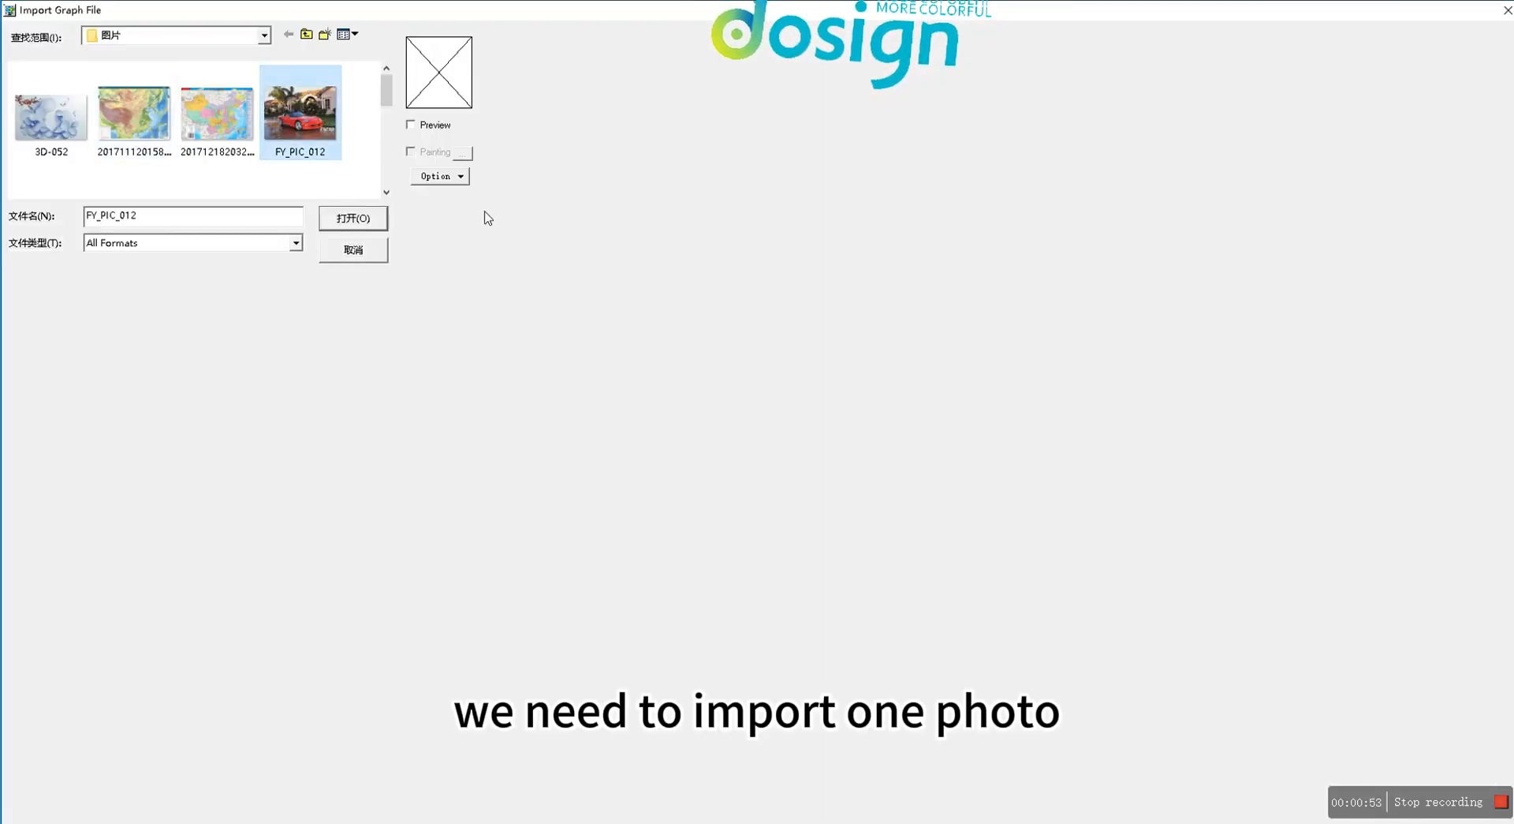
click(352, 220)
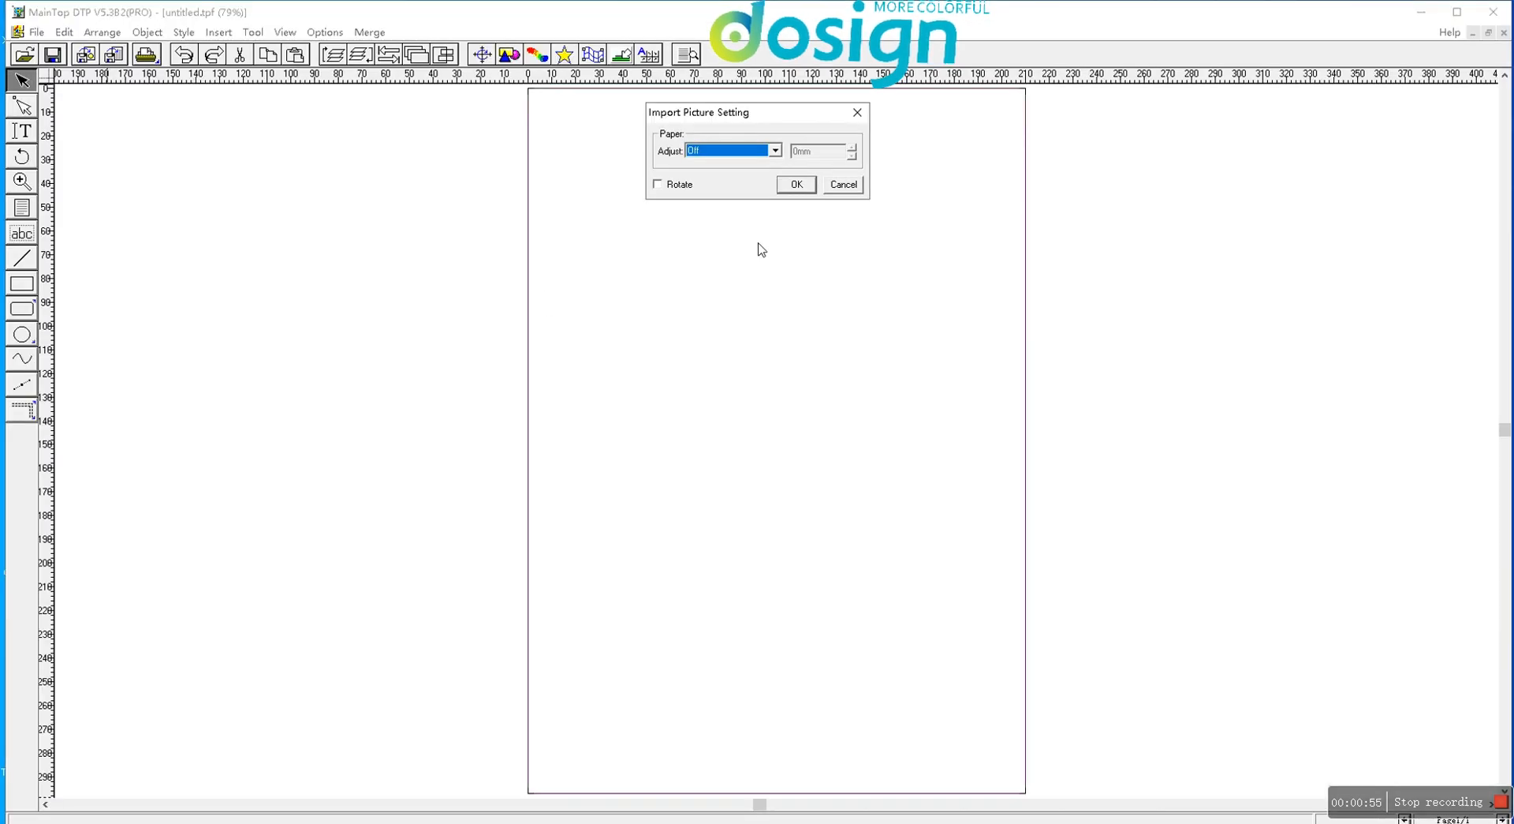
click(779, 155)
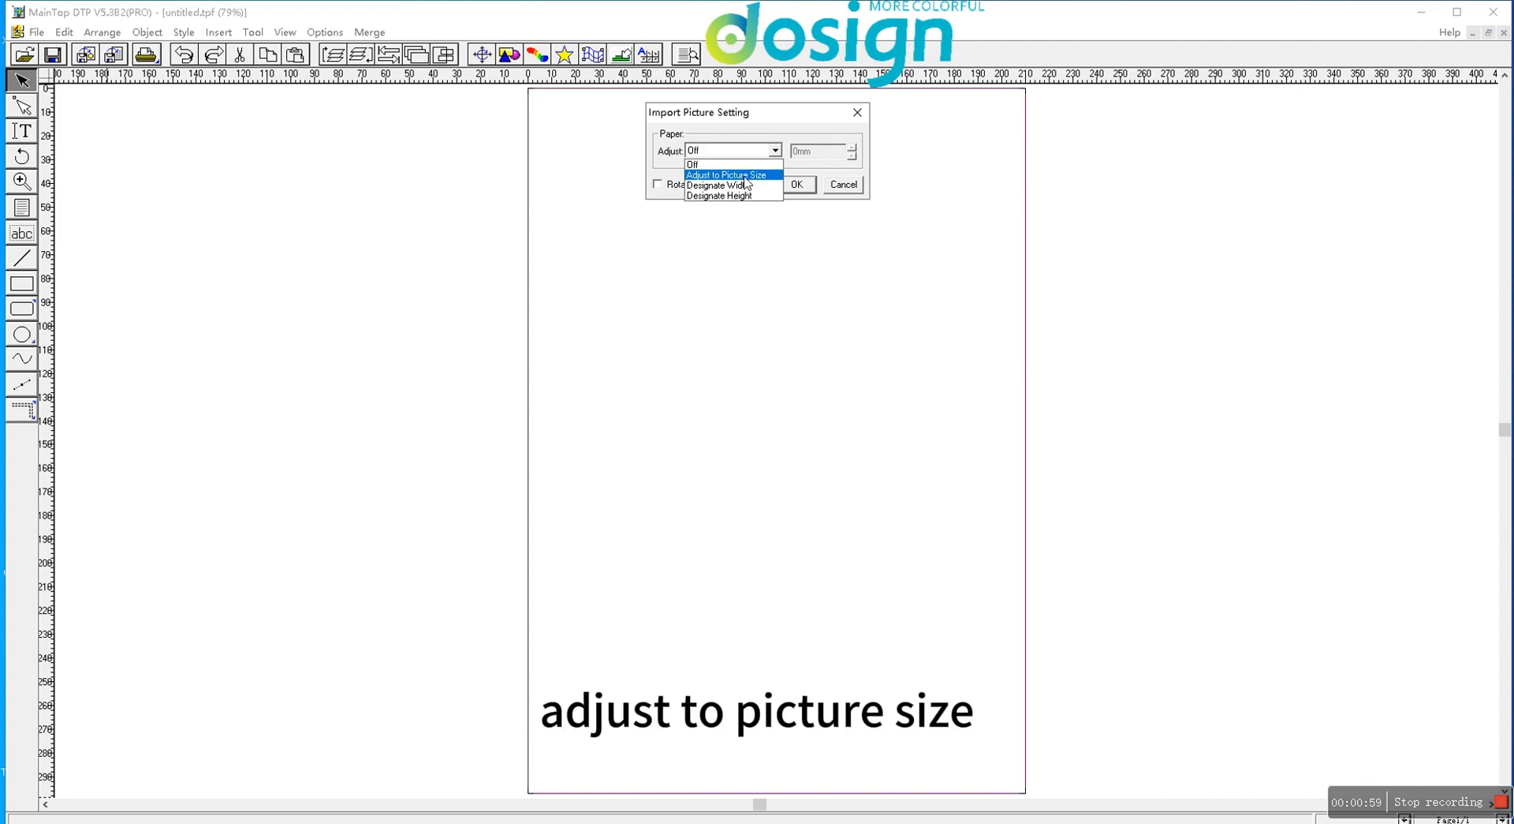
click(734, 174)
click(797, 185)
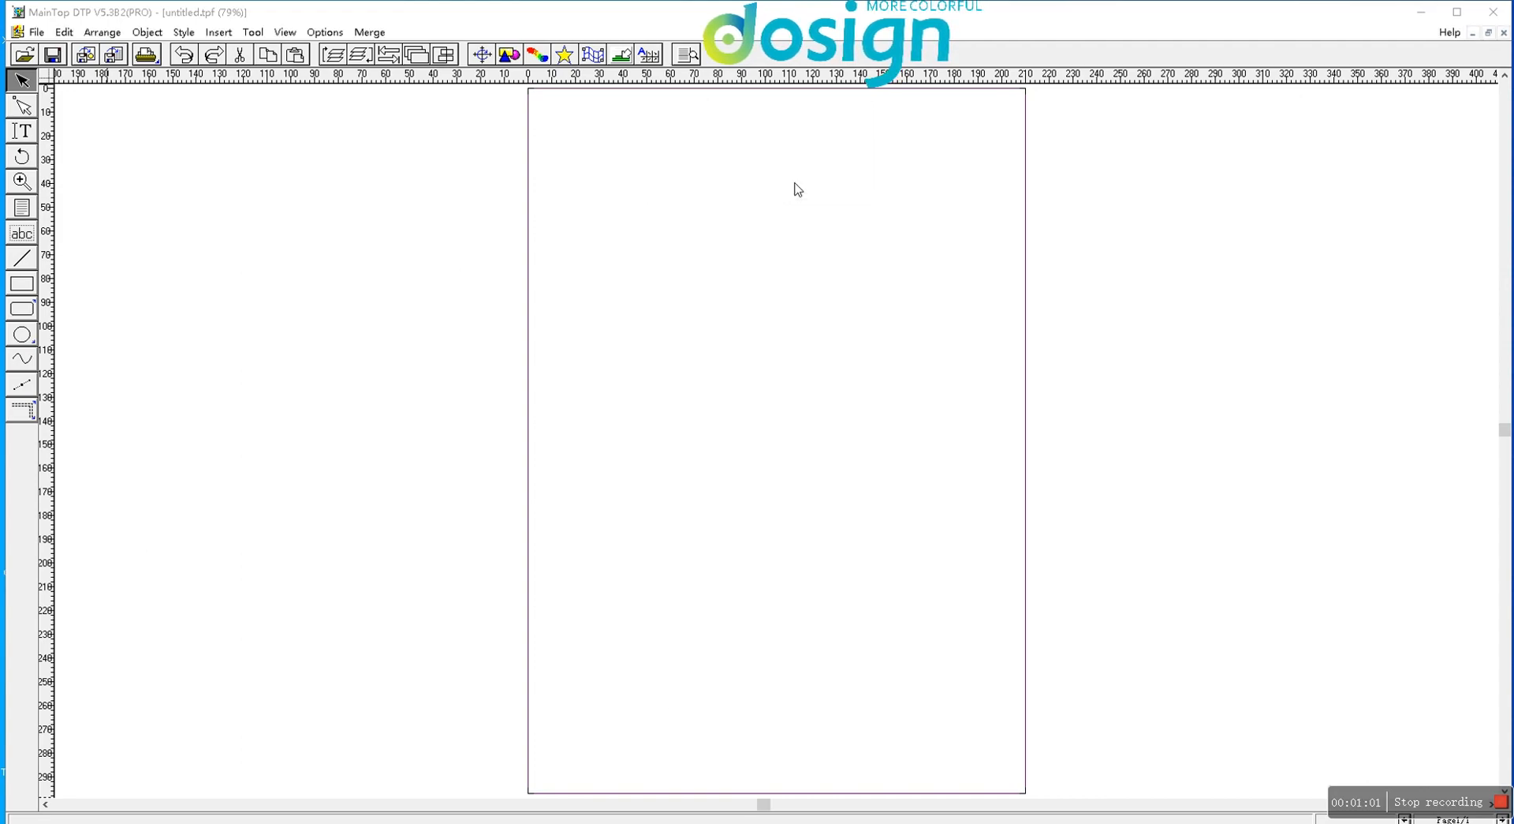
Step: Duplicate the imported car picture and move the two copies apart so they only partly overlap
scroll(710, 312, down, 5)
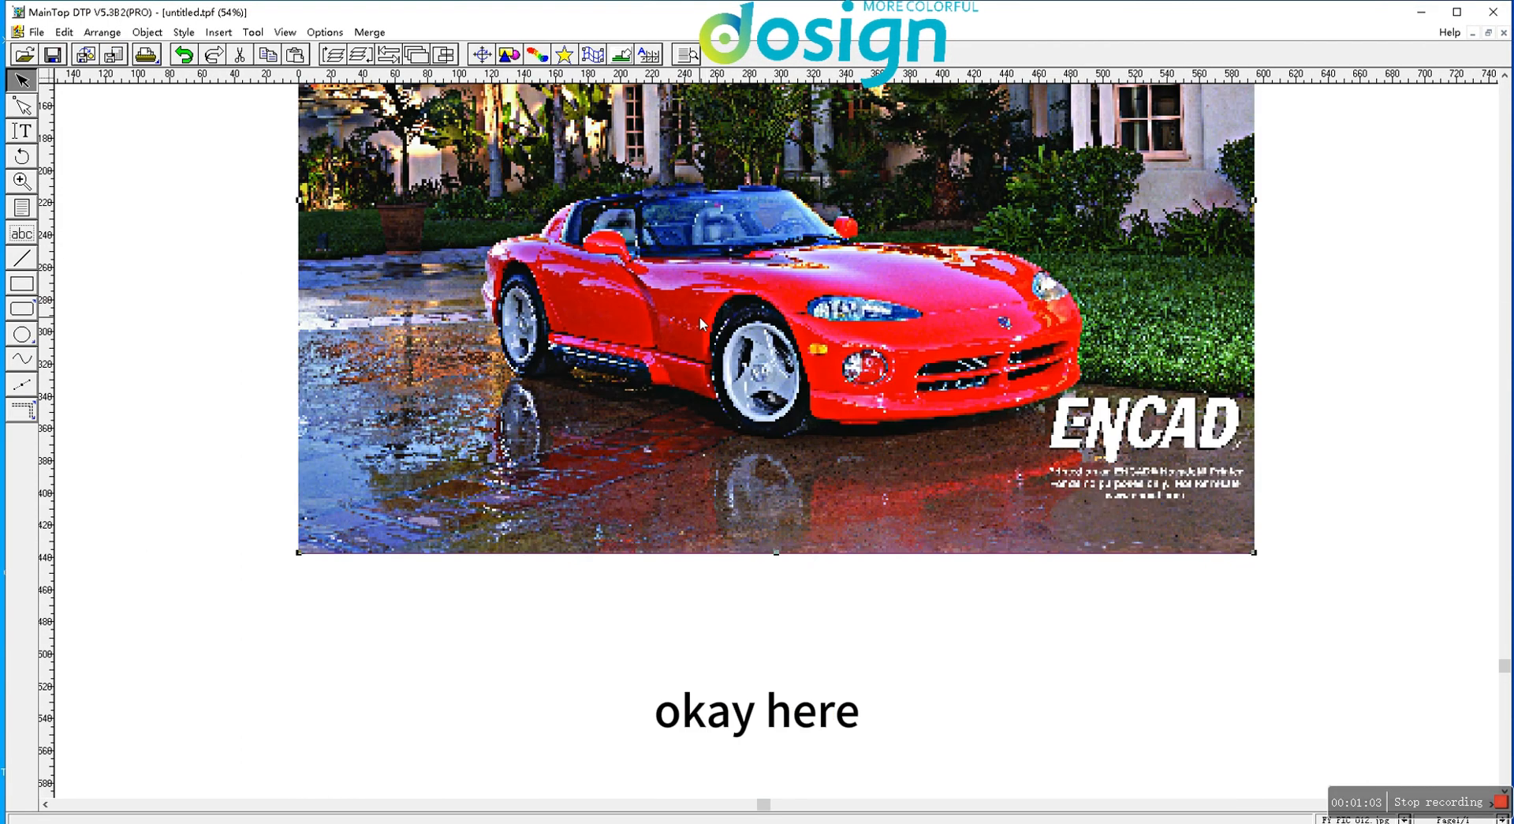
scroll(700, 317, down, 2)
scroll(744, 337, down, 1)
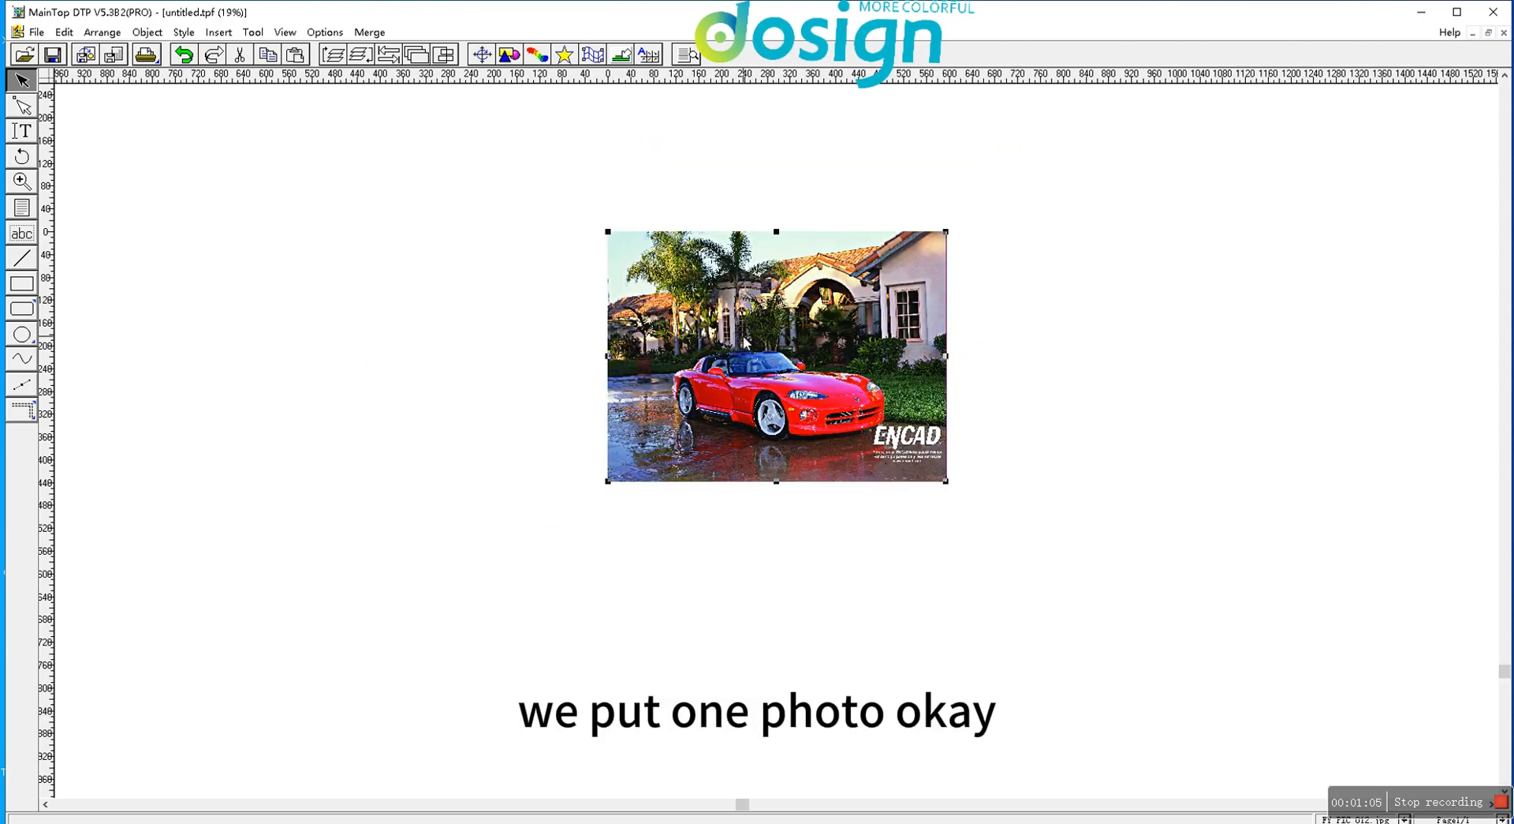
scroll(743, 341, down, 1)
scroll(725, 341, up, 3)
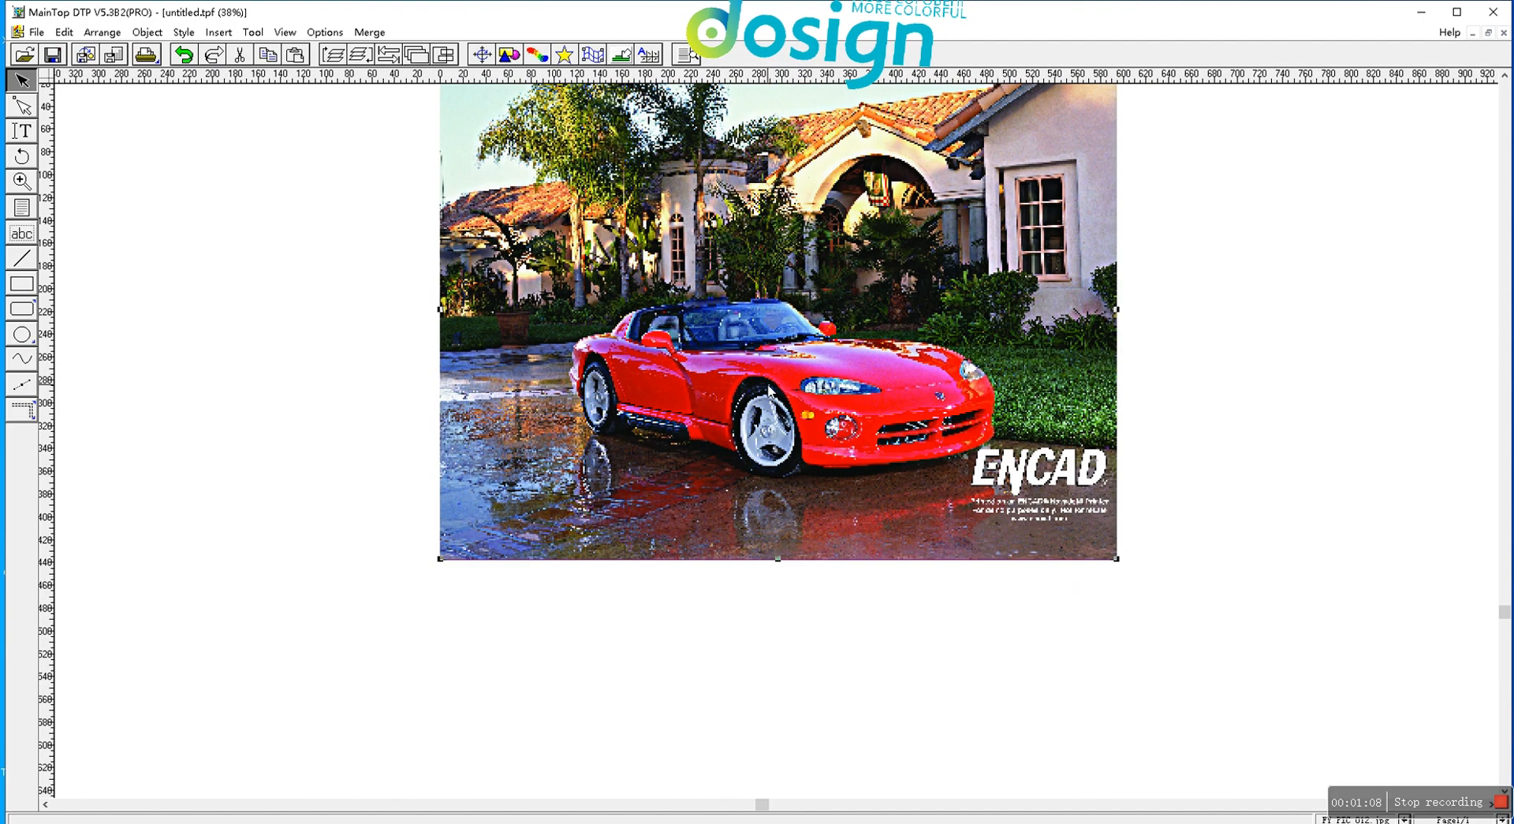
right_click(735, 307)
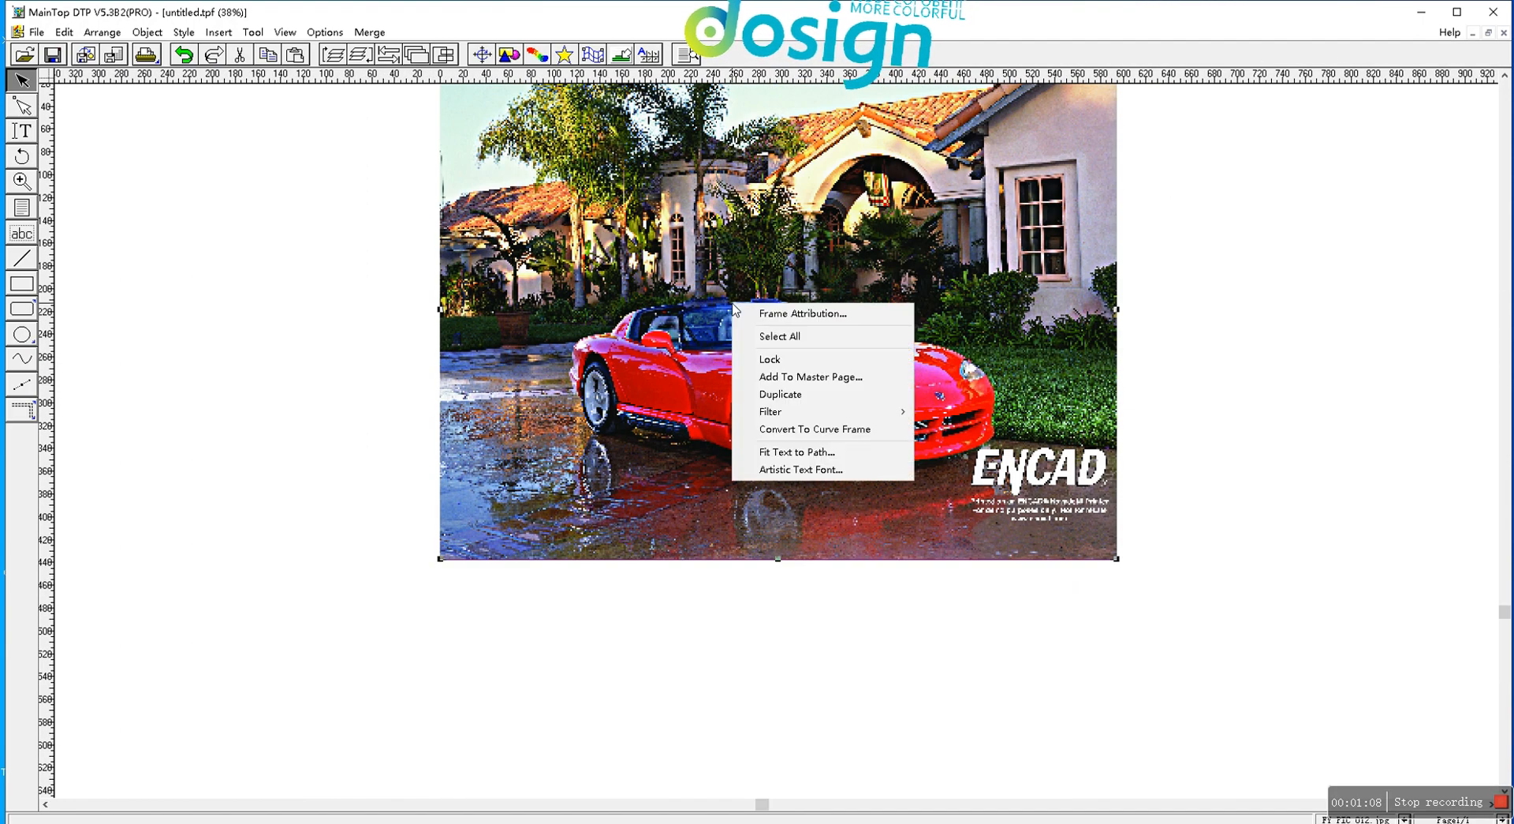
click(791, 396)
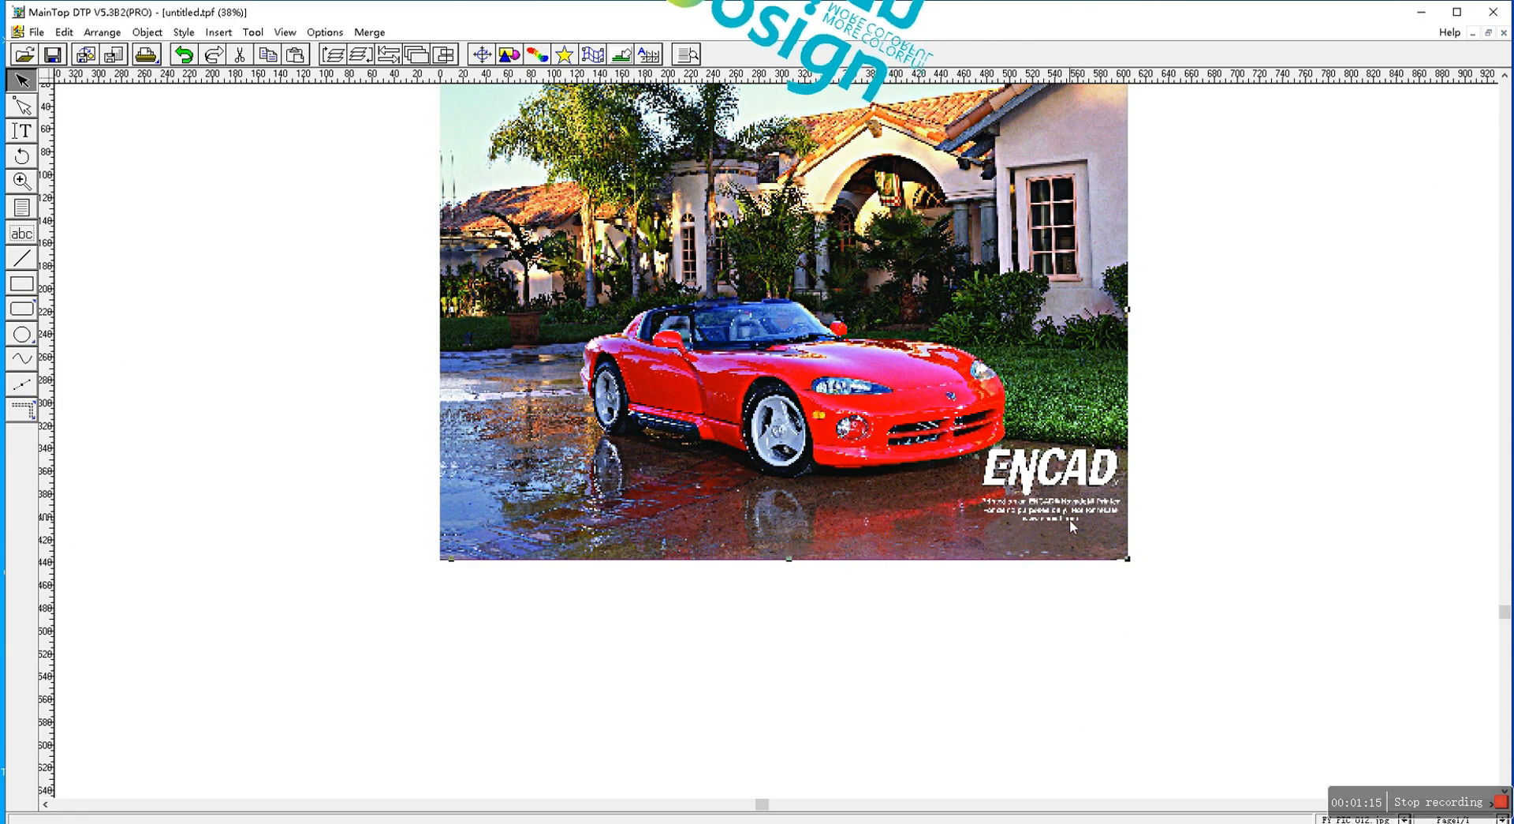
scroll(1104, 552, up, 4)
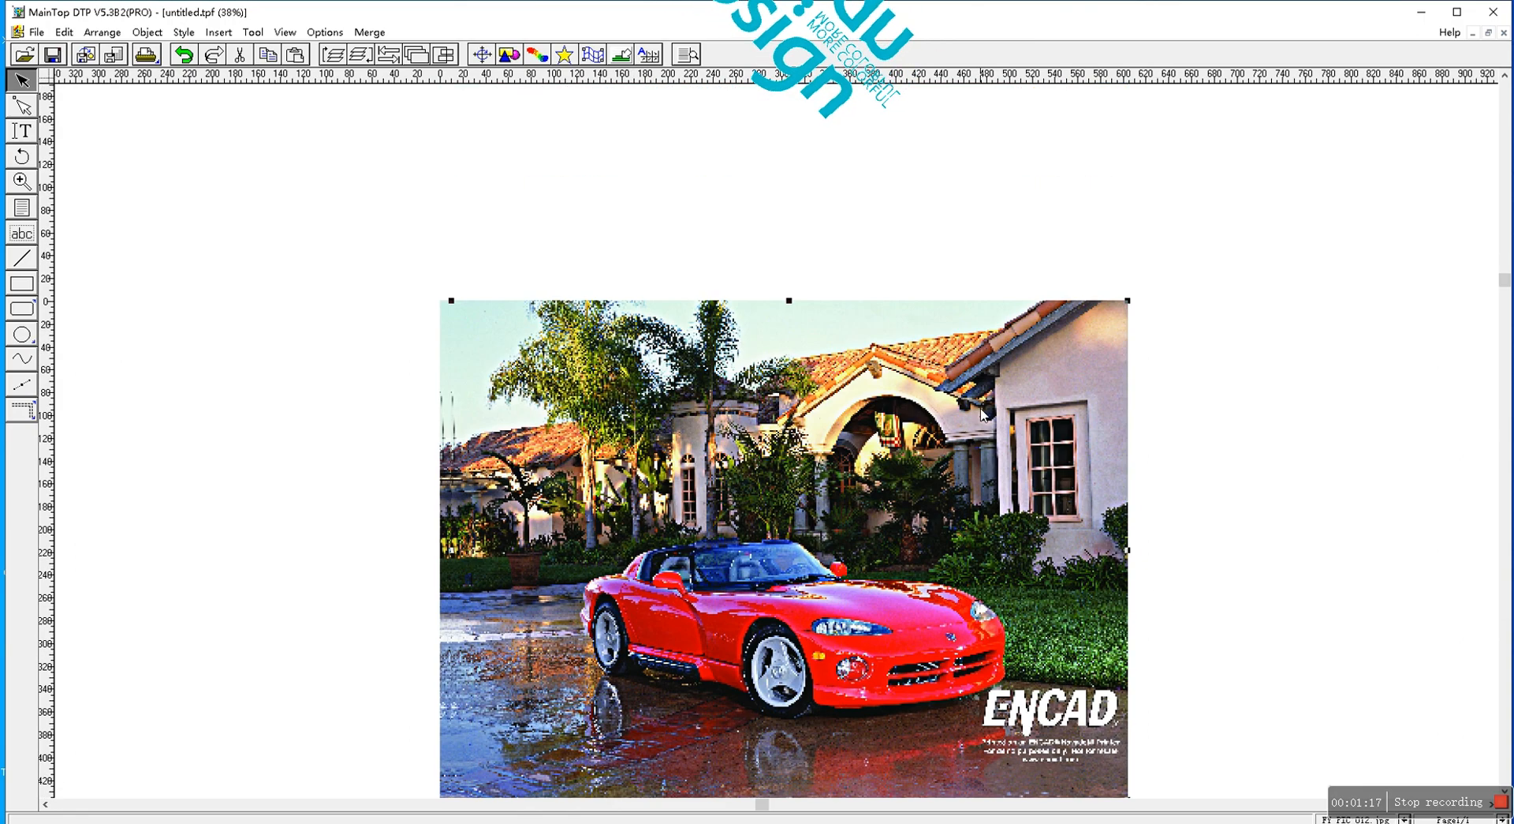
scroll(984, 416, down, 2)
drag(667, 443, 862, 423)
drag(577, 379, 509, 330)
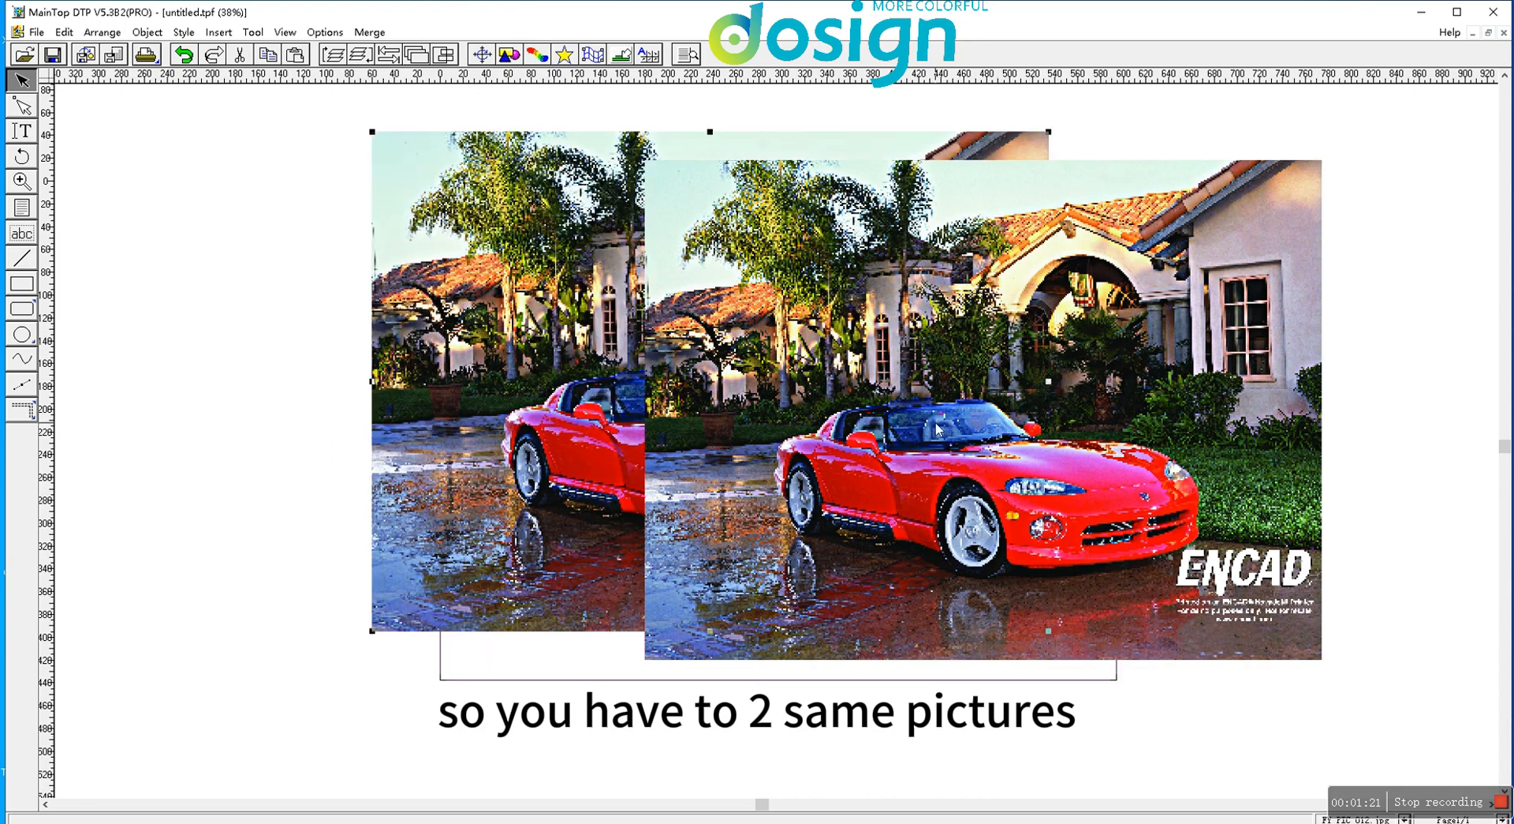
Step: Show the object position and size read-out and the alignment and distribution tools
scroll(749, 342, down, 2)
scroll(373, 377, up, 4)
scroll(373, 377, down, 4)
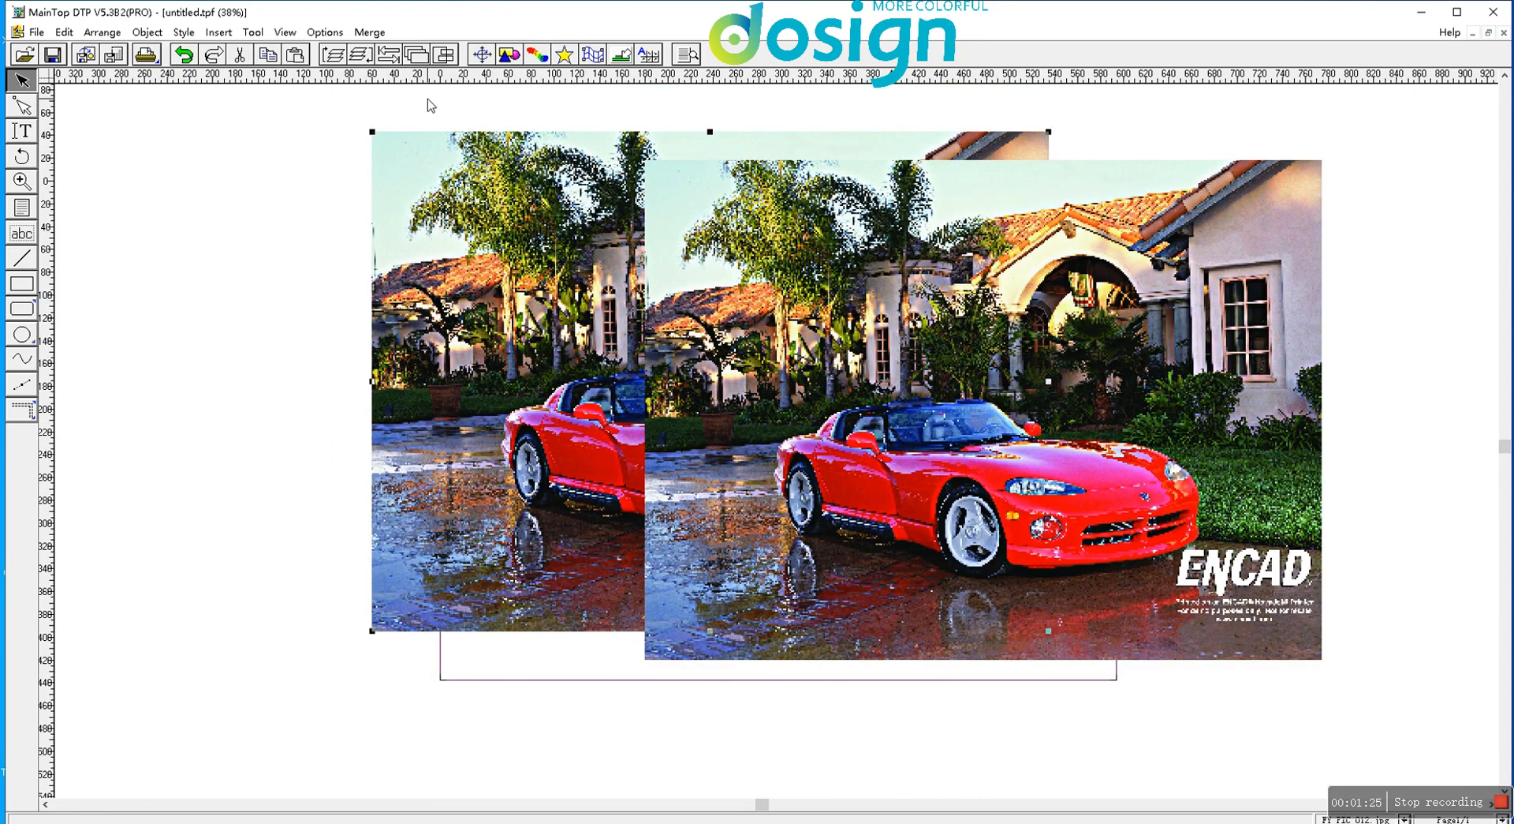
click(483, 55)
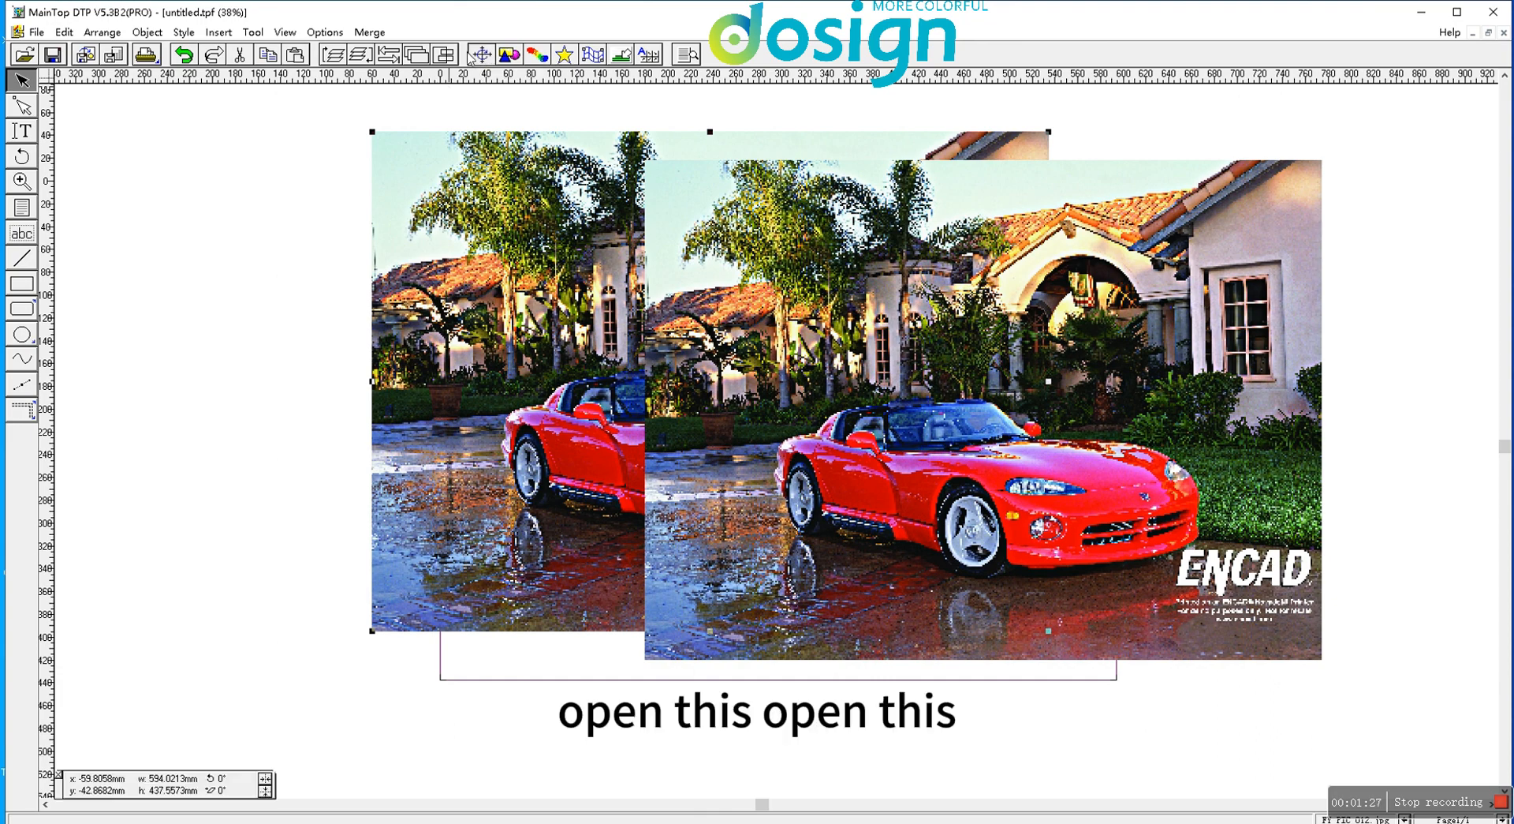
click(387, 56)
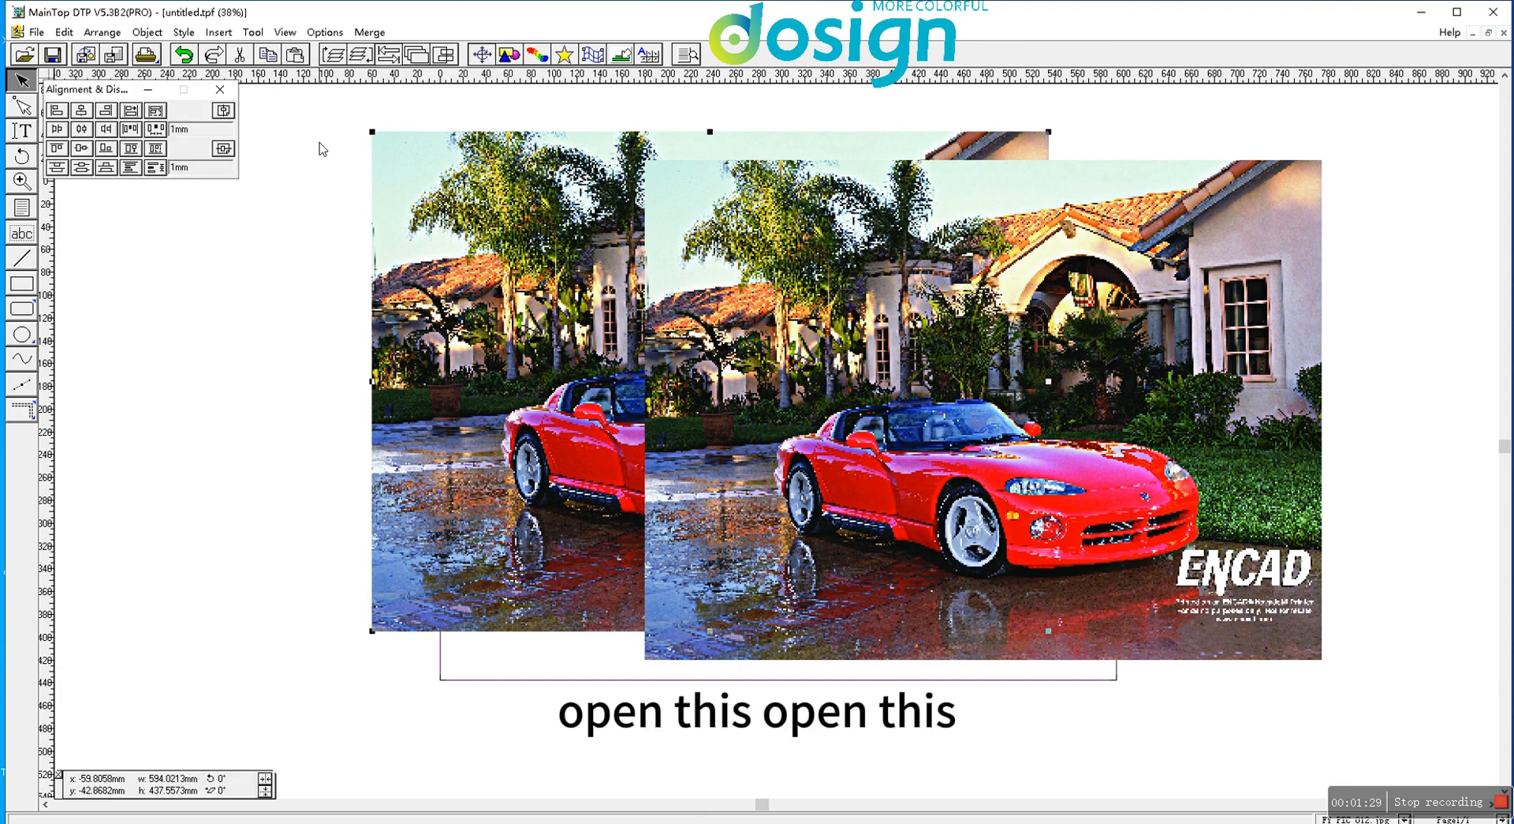
Step: Select both pictures, align their top edges and distribute them horizontally with a 1 mm gap
drag(316, 118, 1346, 679)
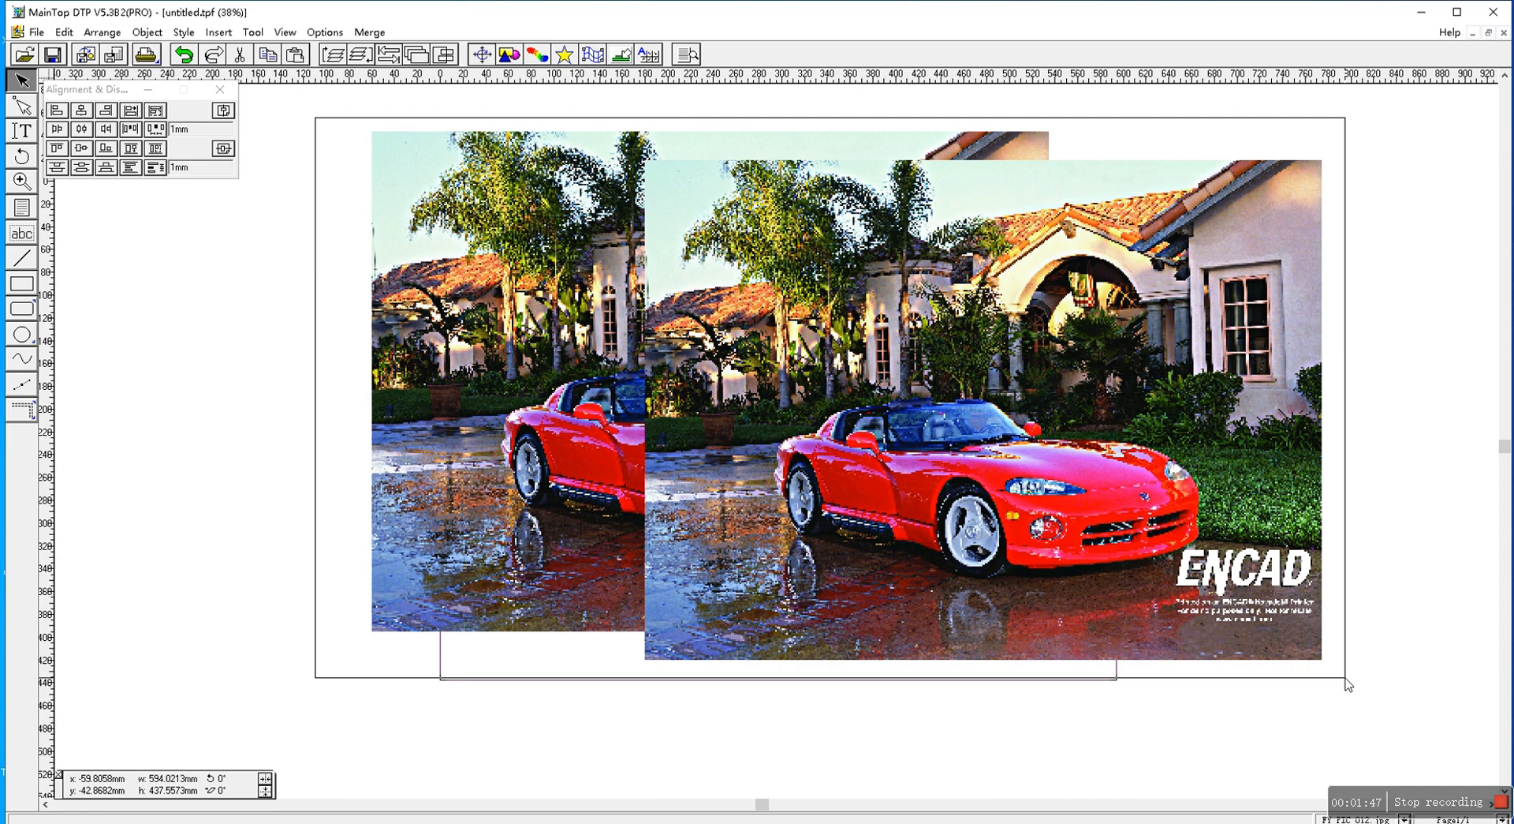
drag(1349, 685, 1345, 686)
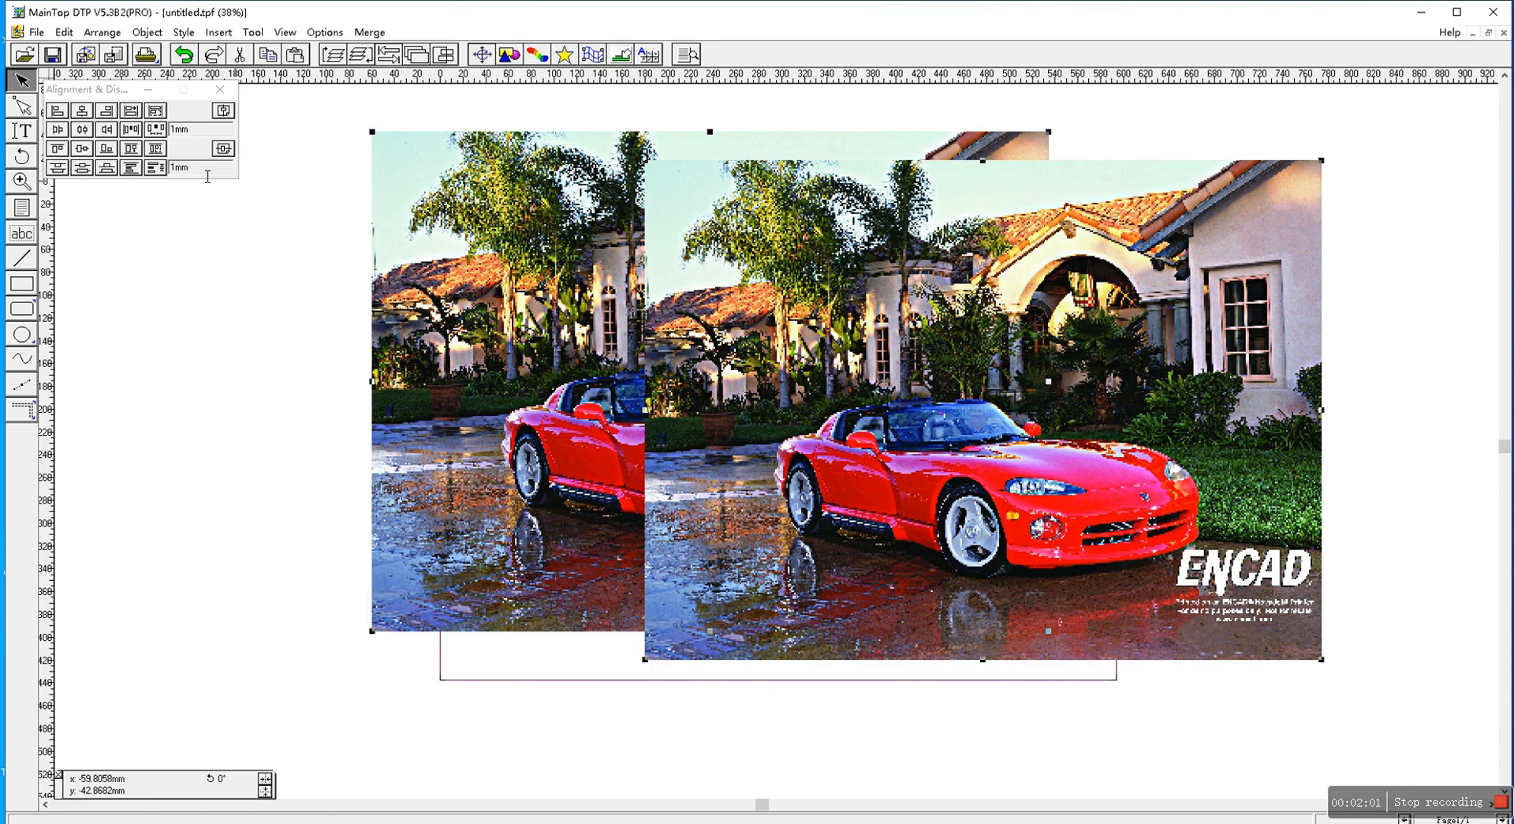
click(57, 149)
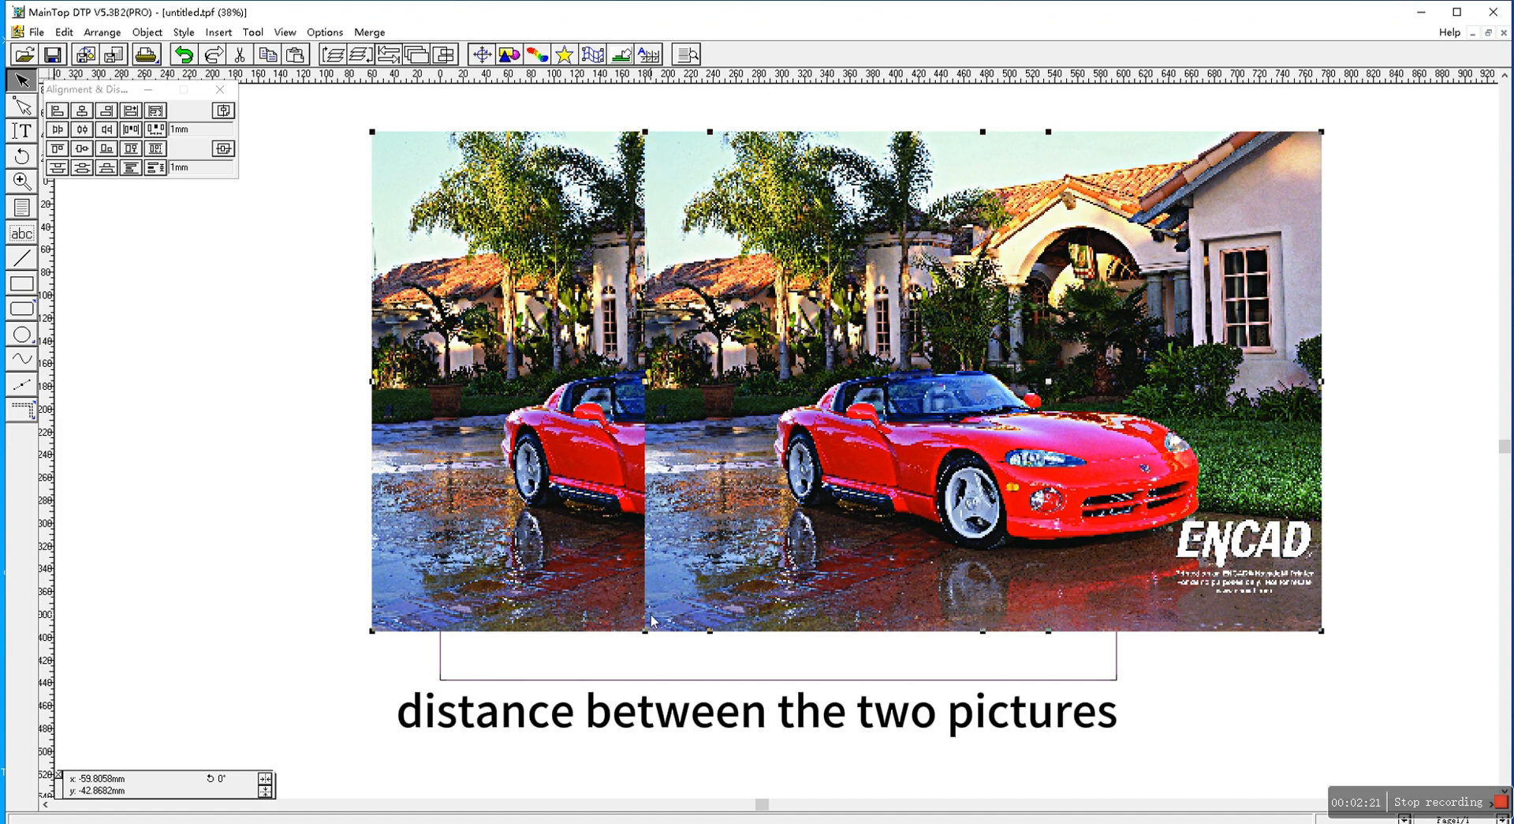
click(156, 130)
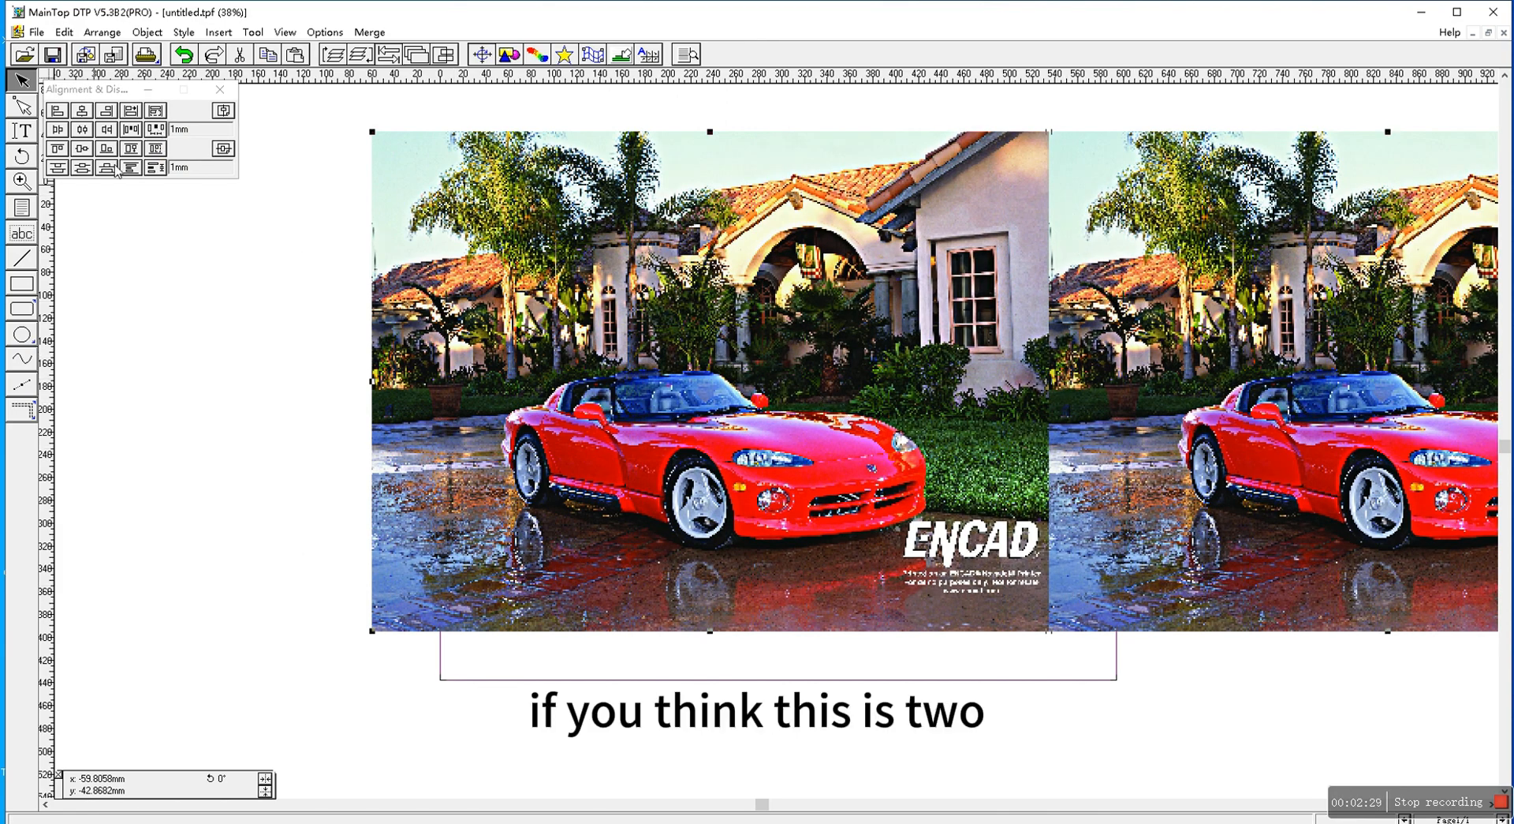
Step: Change the horizontal spacing value to 0.3 mm, to 0.5 mm and back to 1 mm
click(182, 137)
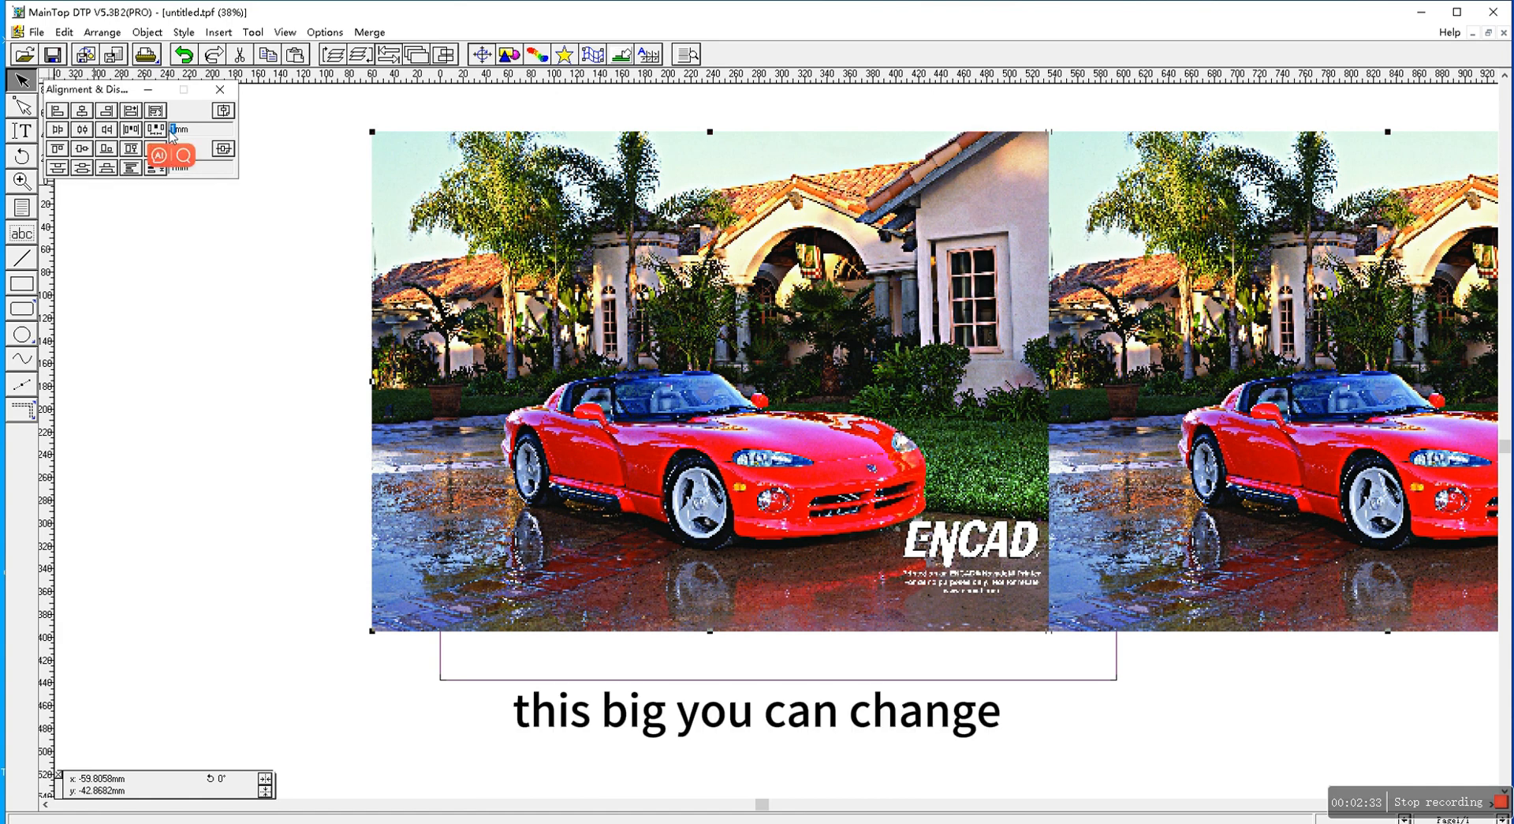
text(0.3)
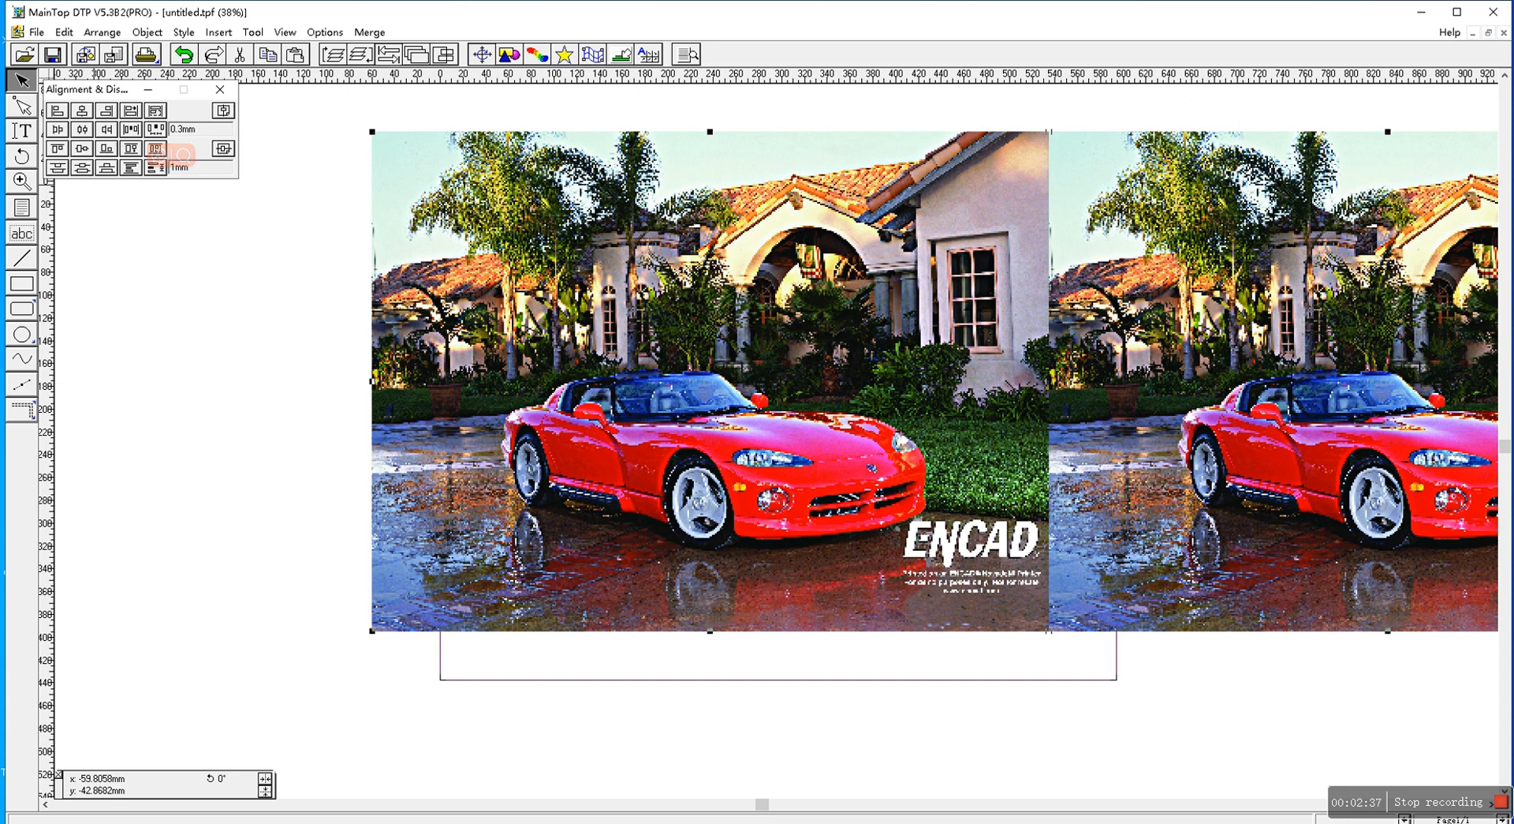
click(533, 274)
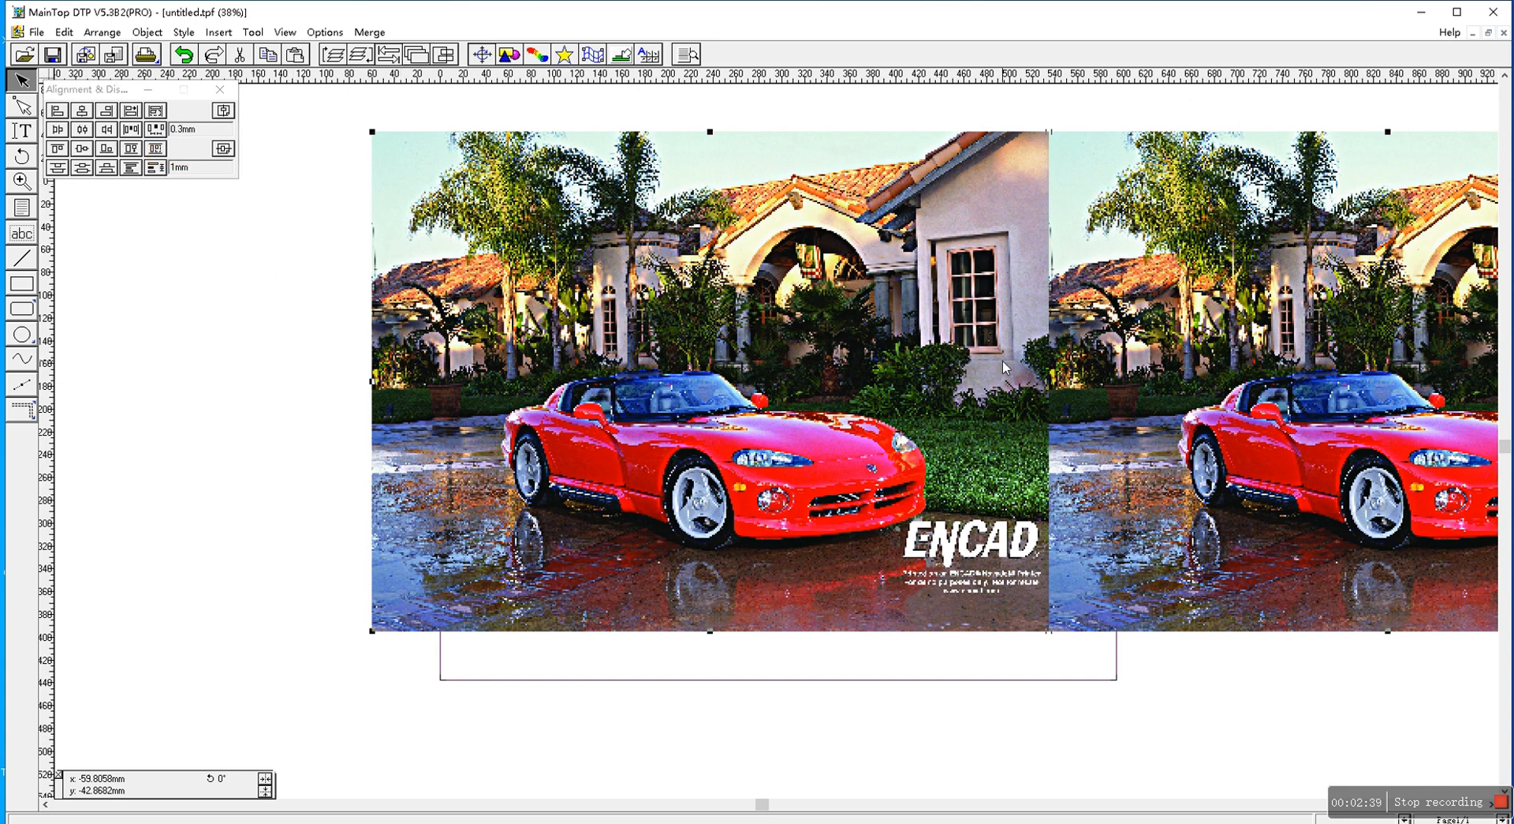
click(188, 132)
key(BackSpace)
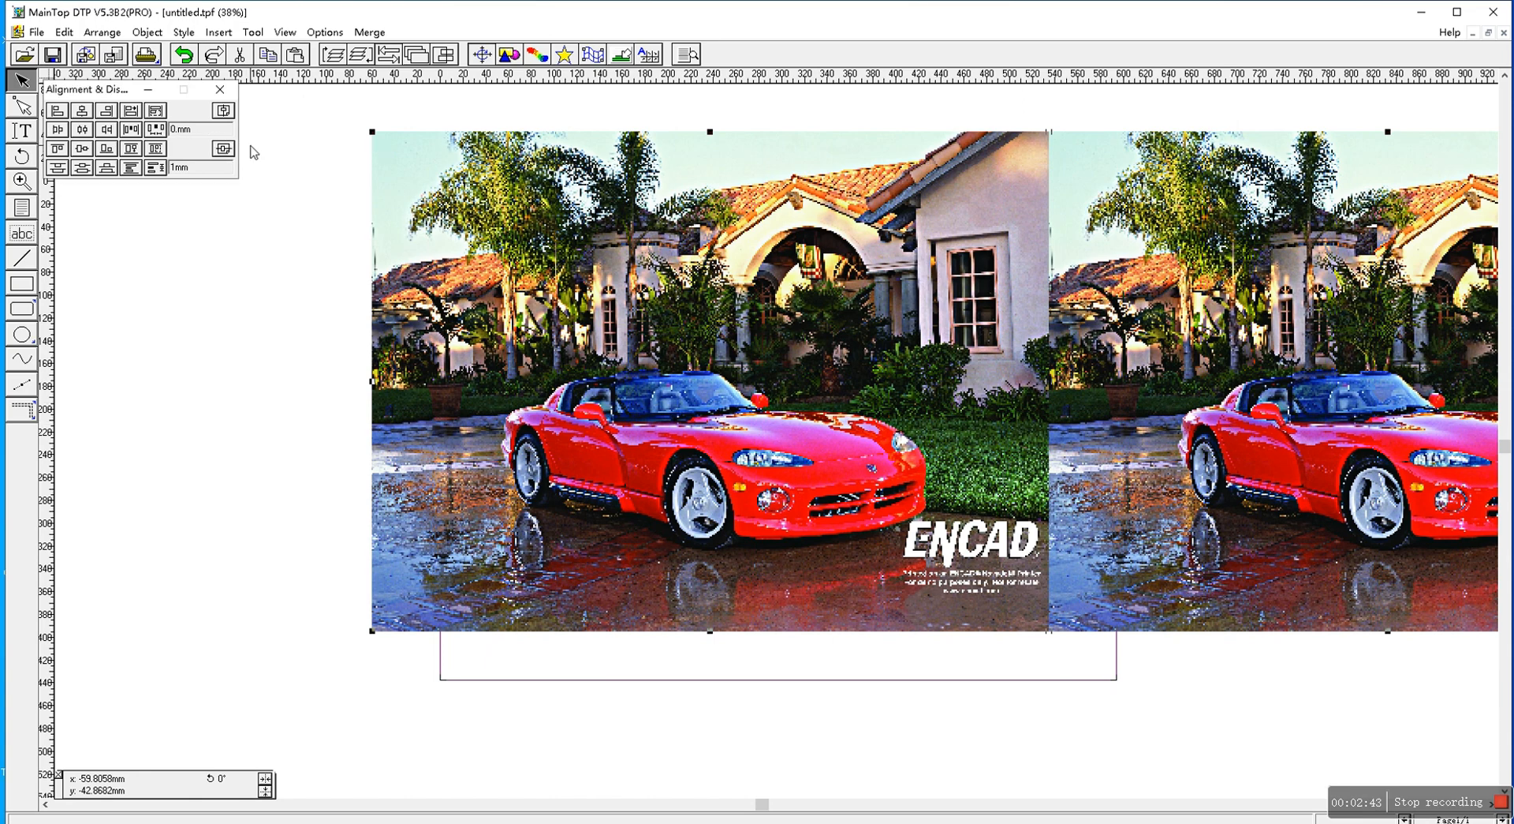
text(5)
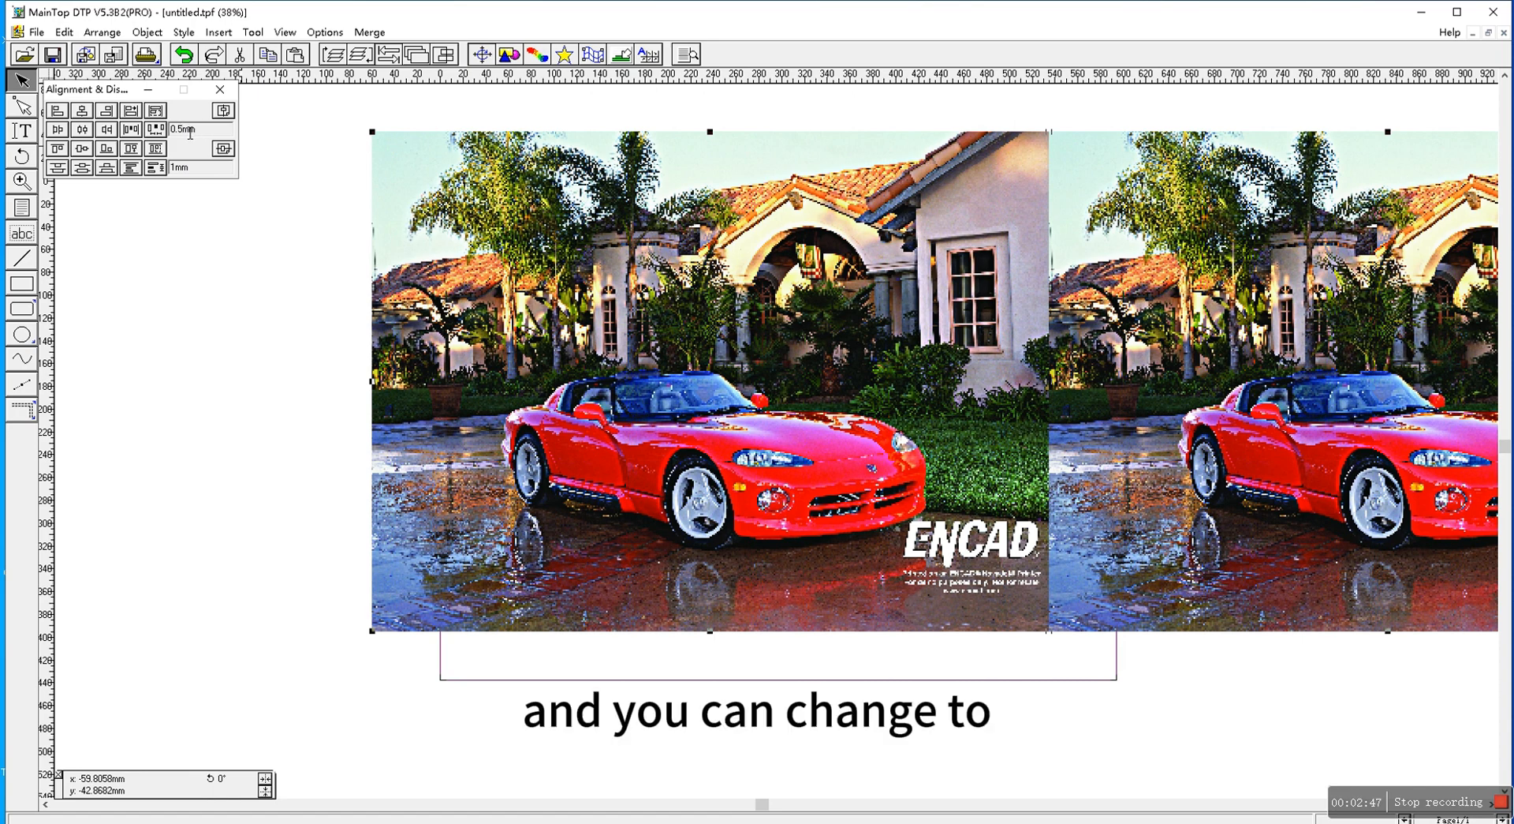
drag(183, 132, 169, 132)
text(1)
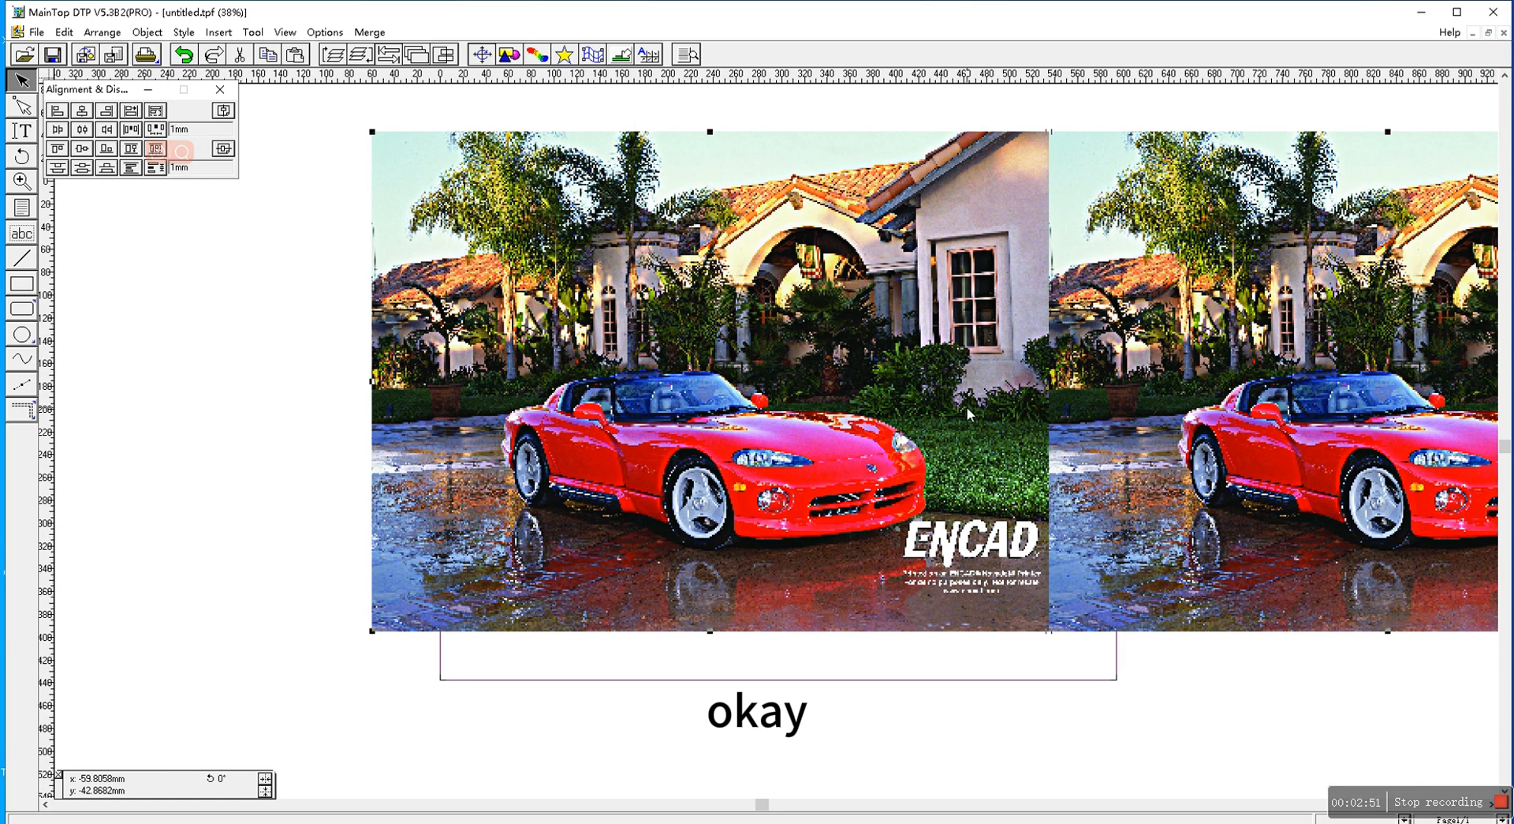
Step: Group the two side-by-side car pictures into one object
scroll(991, 398, down, 3)
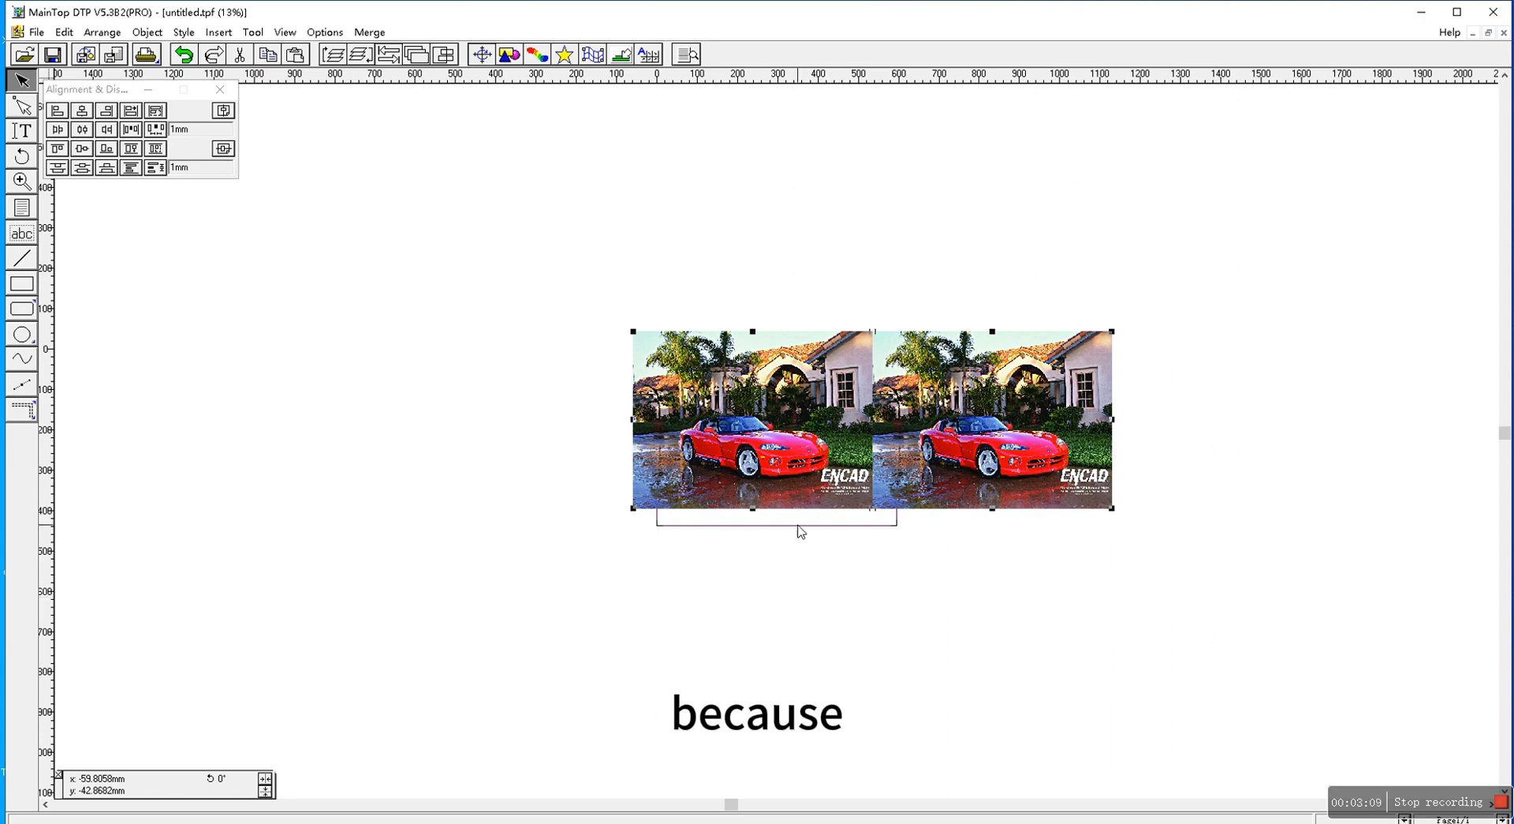
right_click(797, 405)
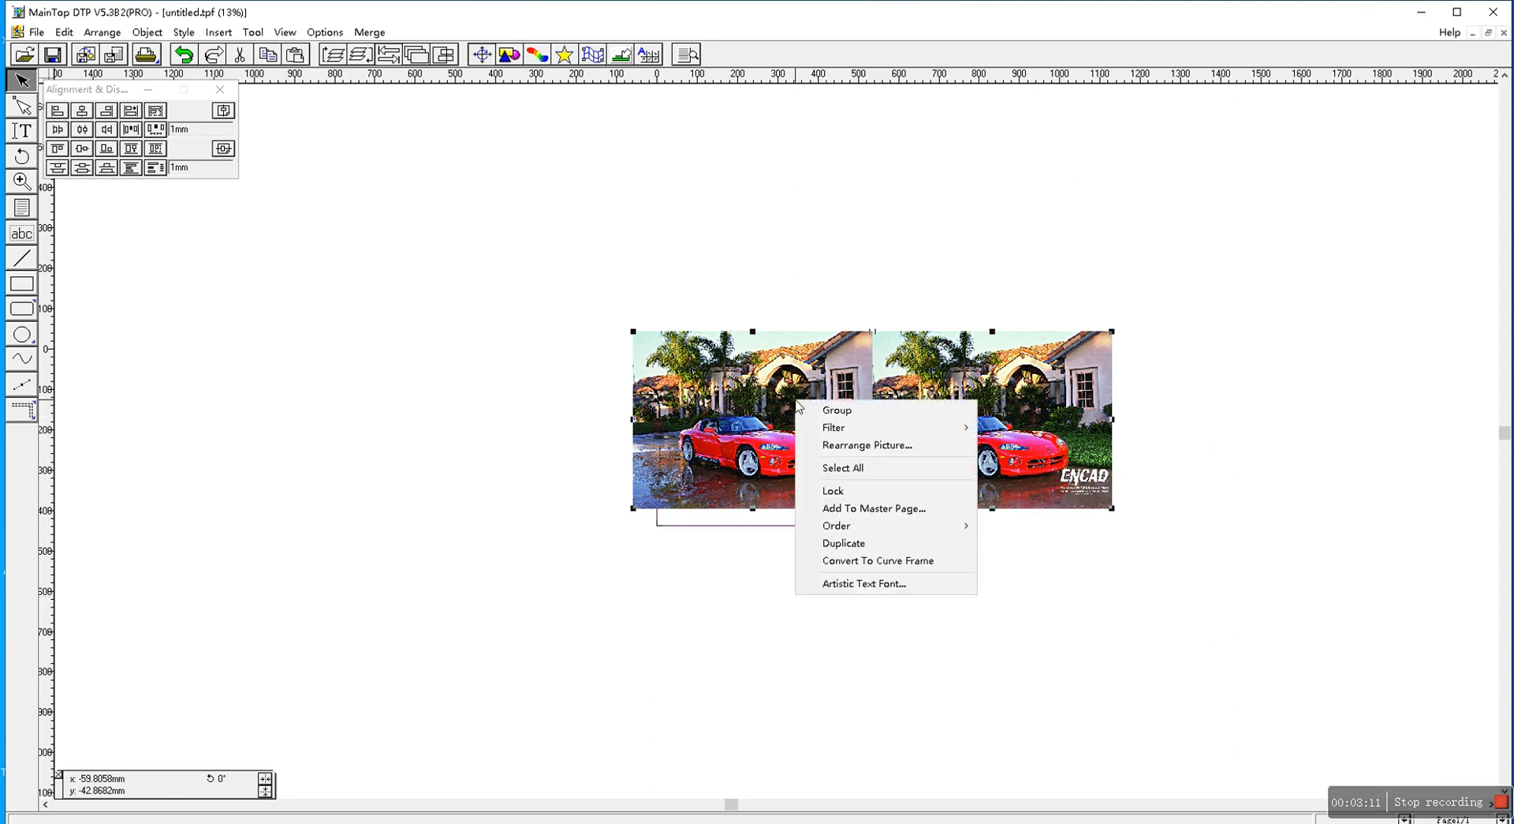
click(852, 412)
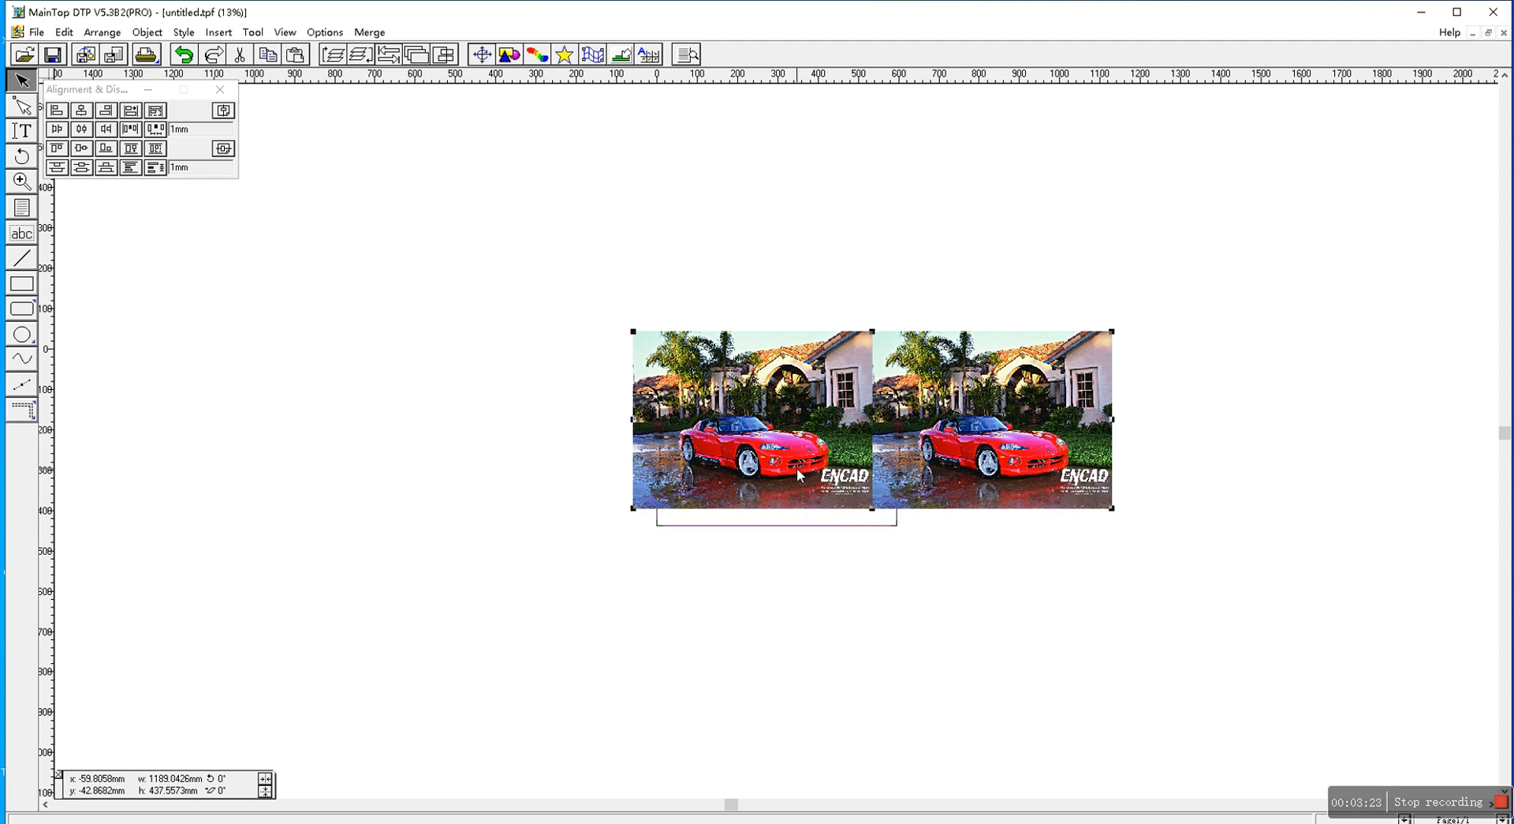
Step: Duplicate the grouped picture pair and place one pair above the other with a vertical gap between them
right_click(810, 377)
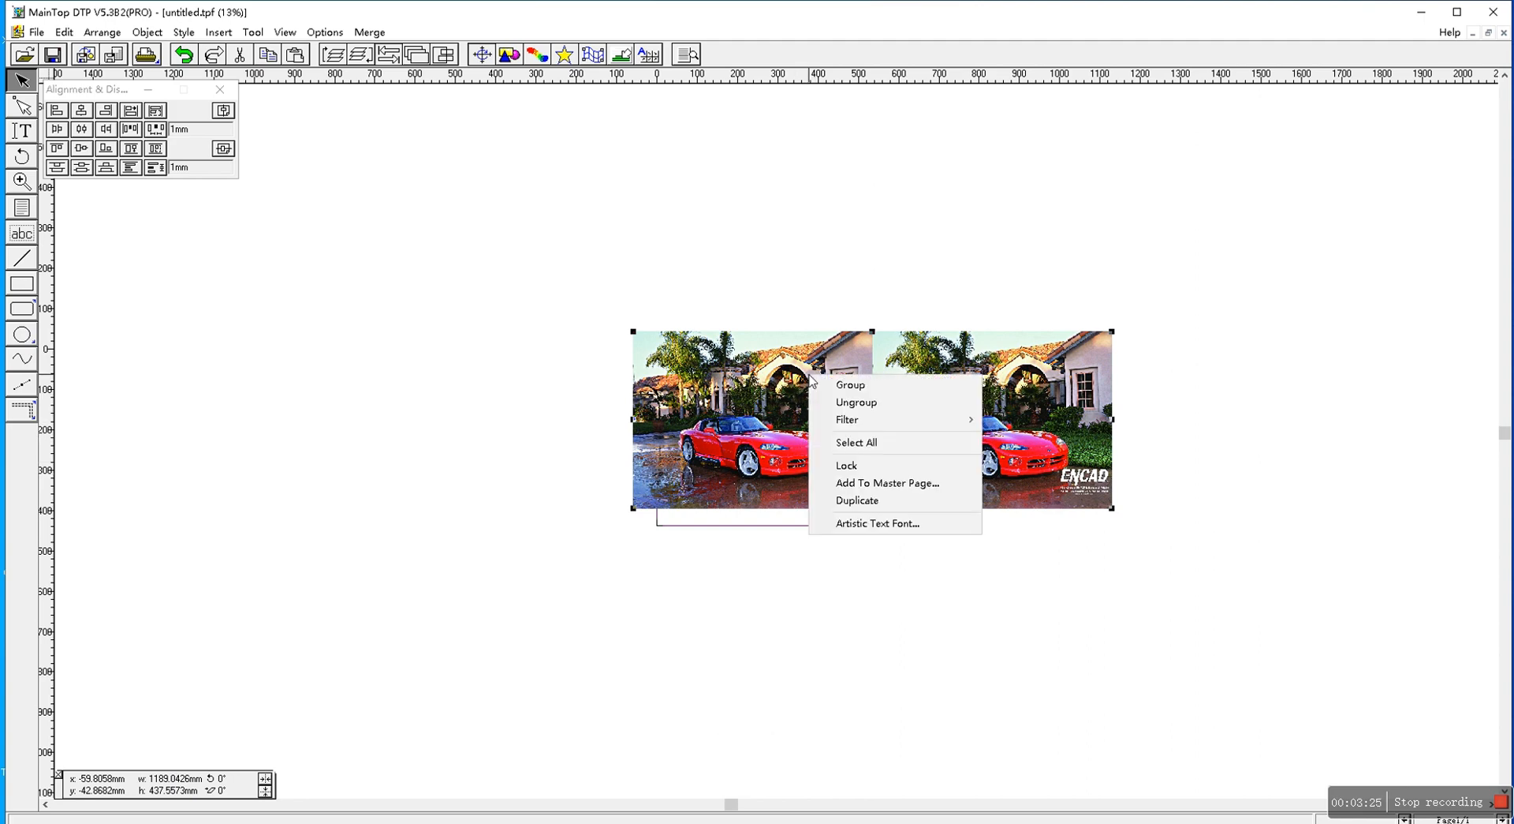
click(870, 501)
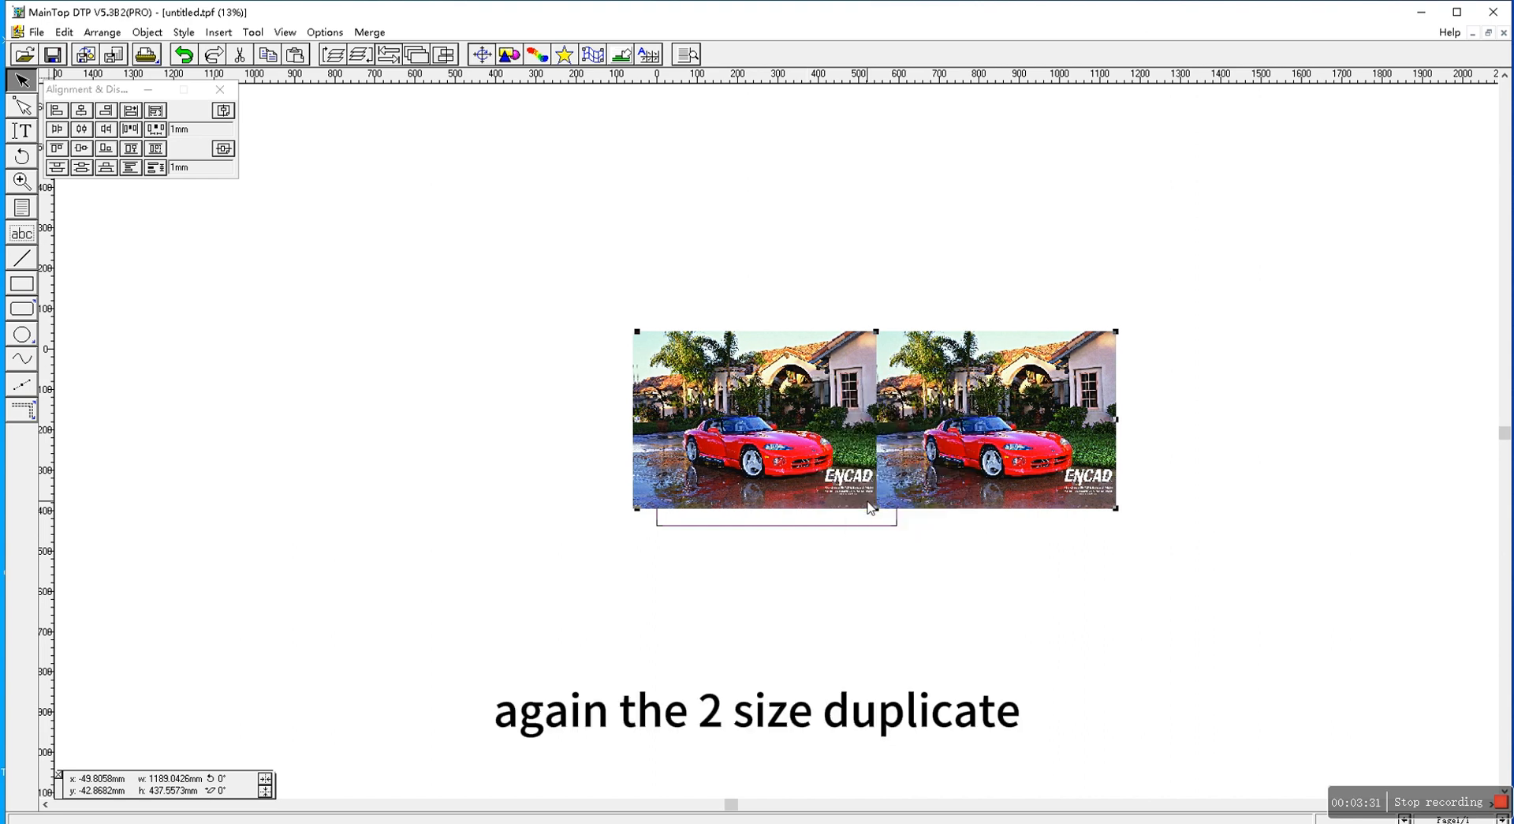
drag(927, 385, 924, 499)
click(879, 380)
drag(879, 383, 877, 263)
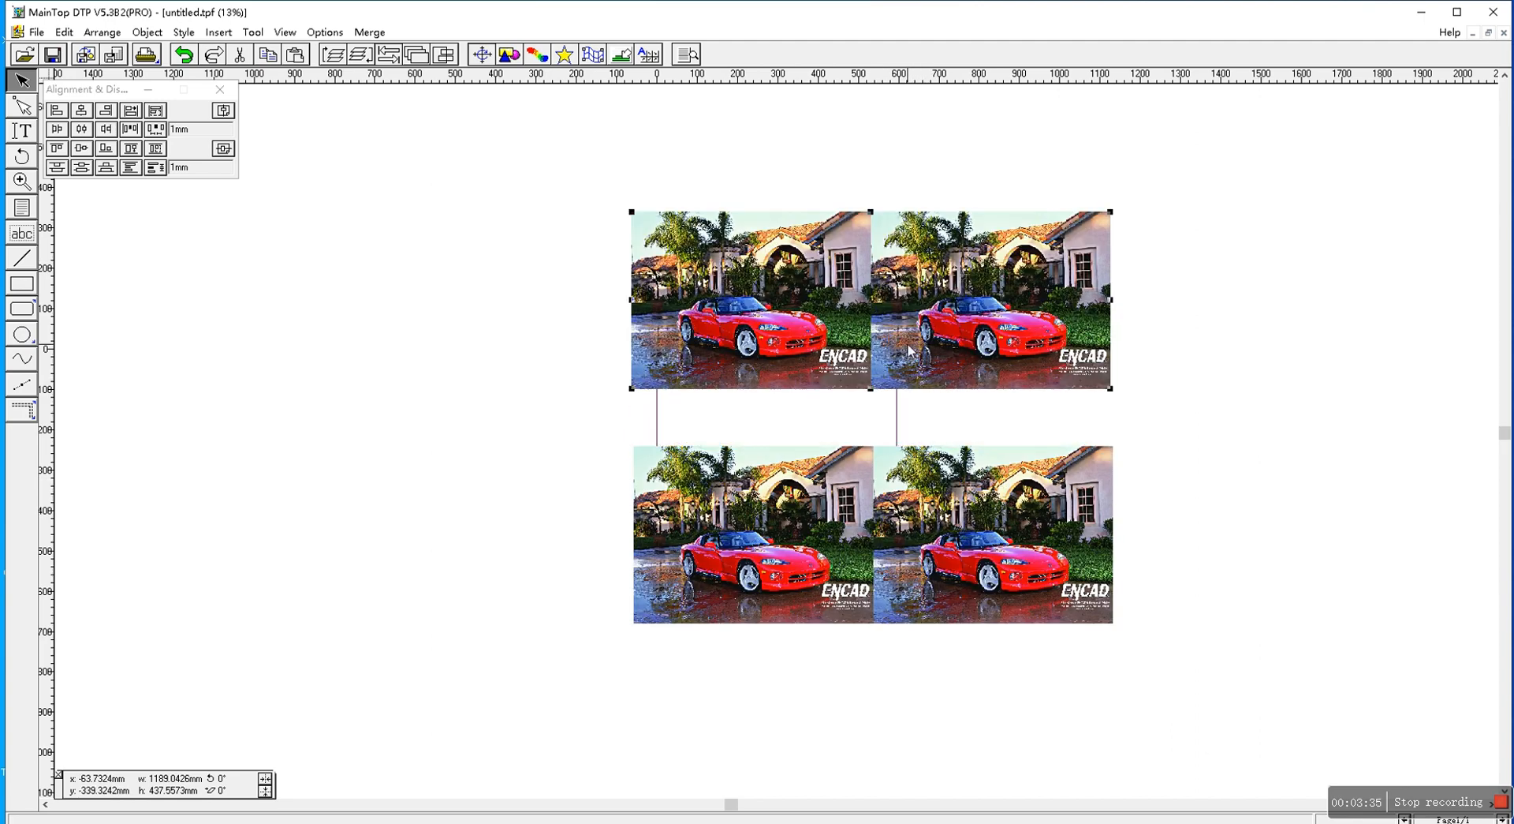
Step: Move the lower picture pair closer to the upper one, then left-align both pairs and distribute them vertically with a 1 mm gap
drag(895, 537, 971, 506)
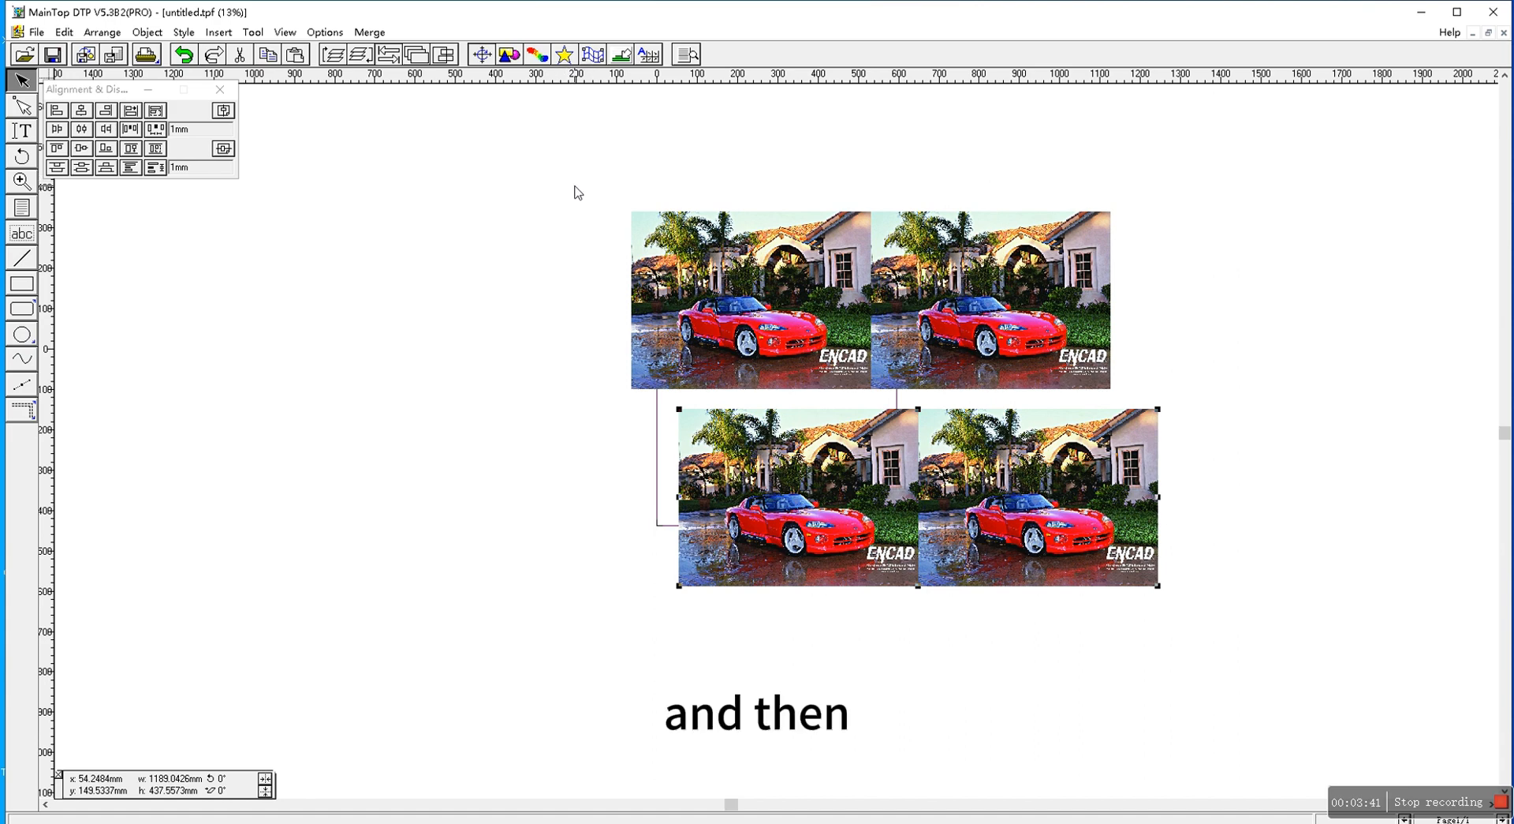
drag(577, 185, 1211, 612)
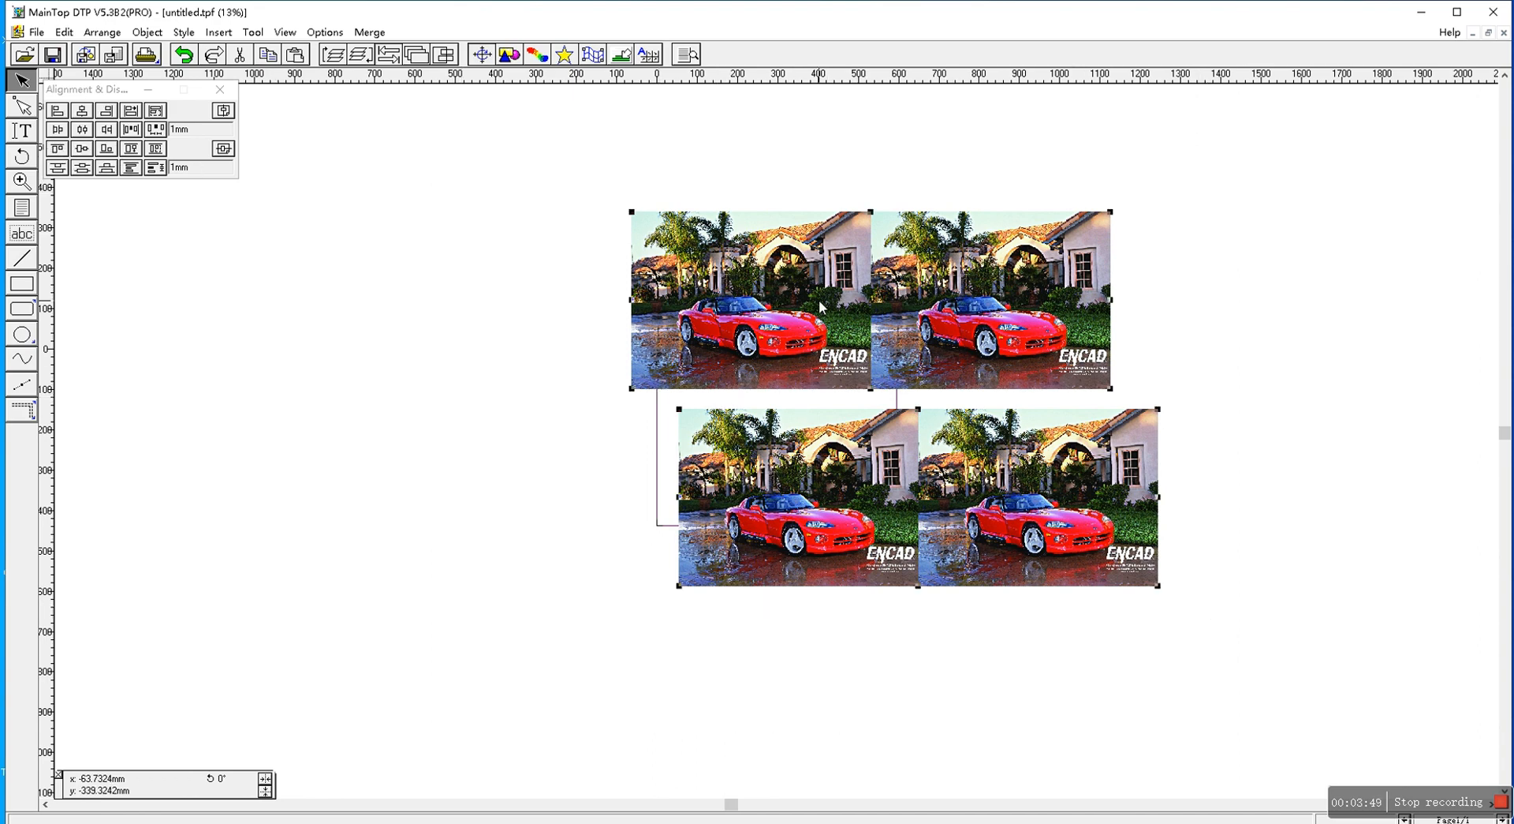
click(57, 112)
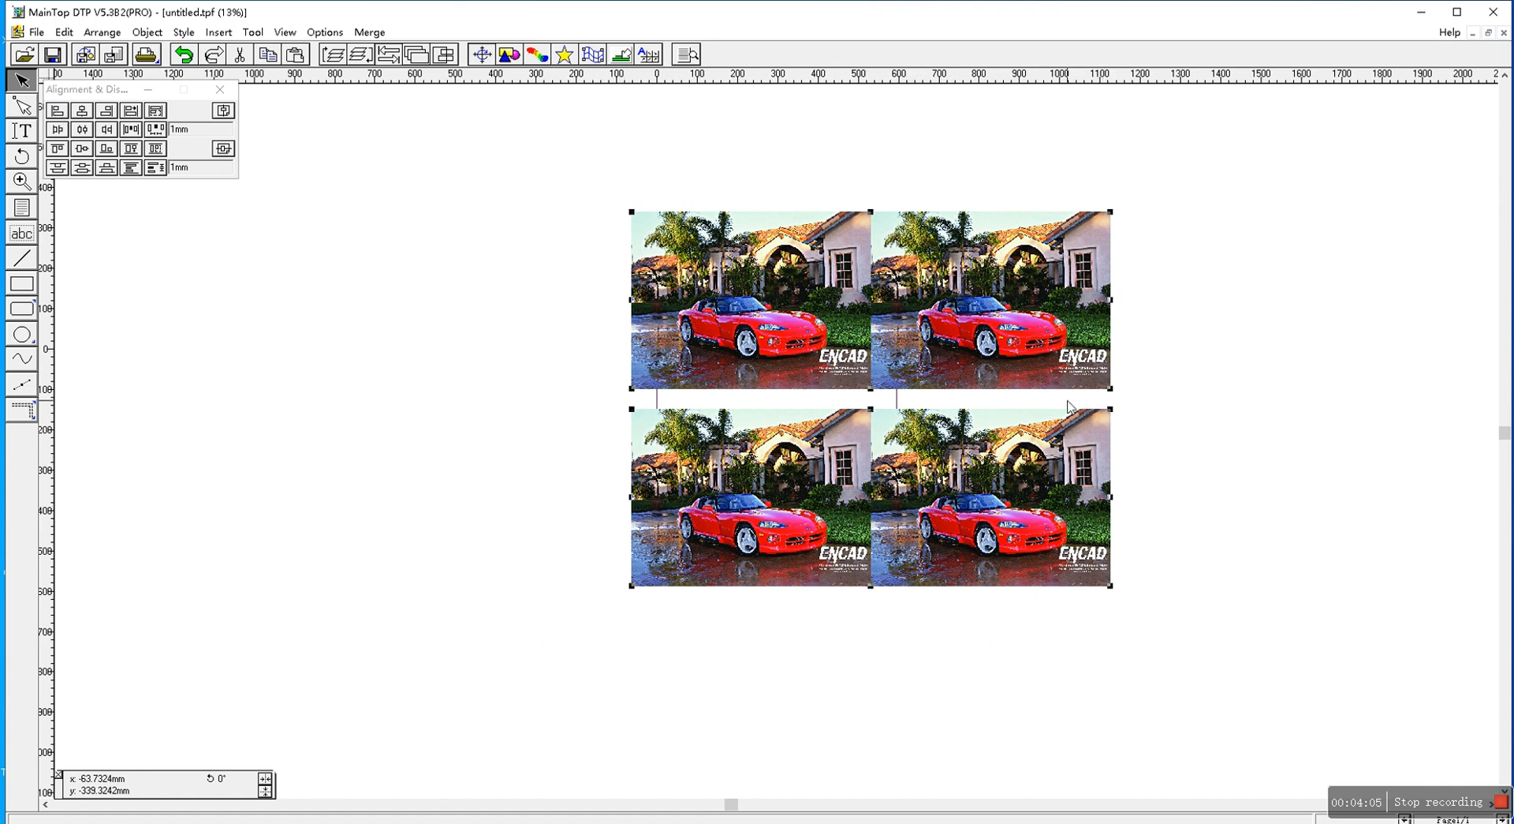
click(156, 167)
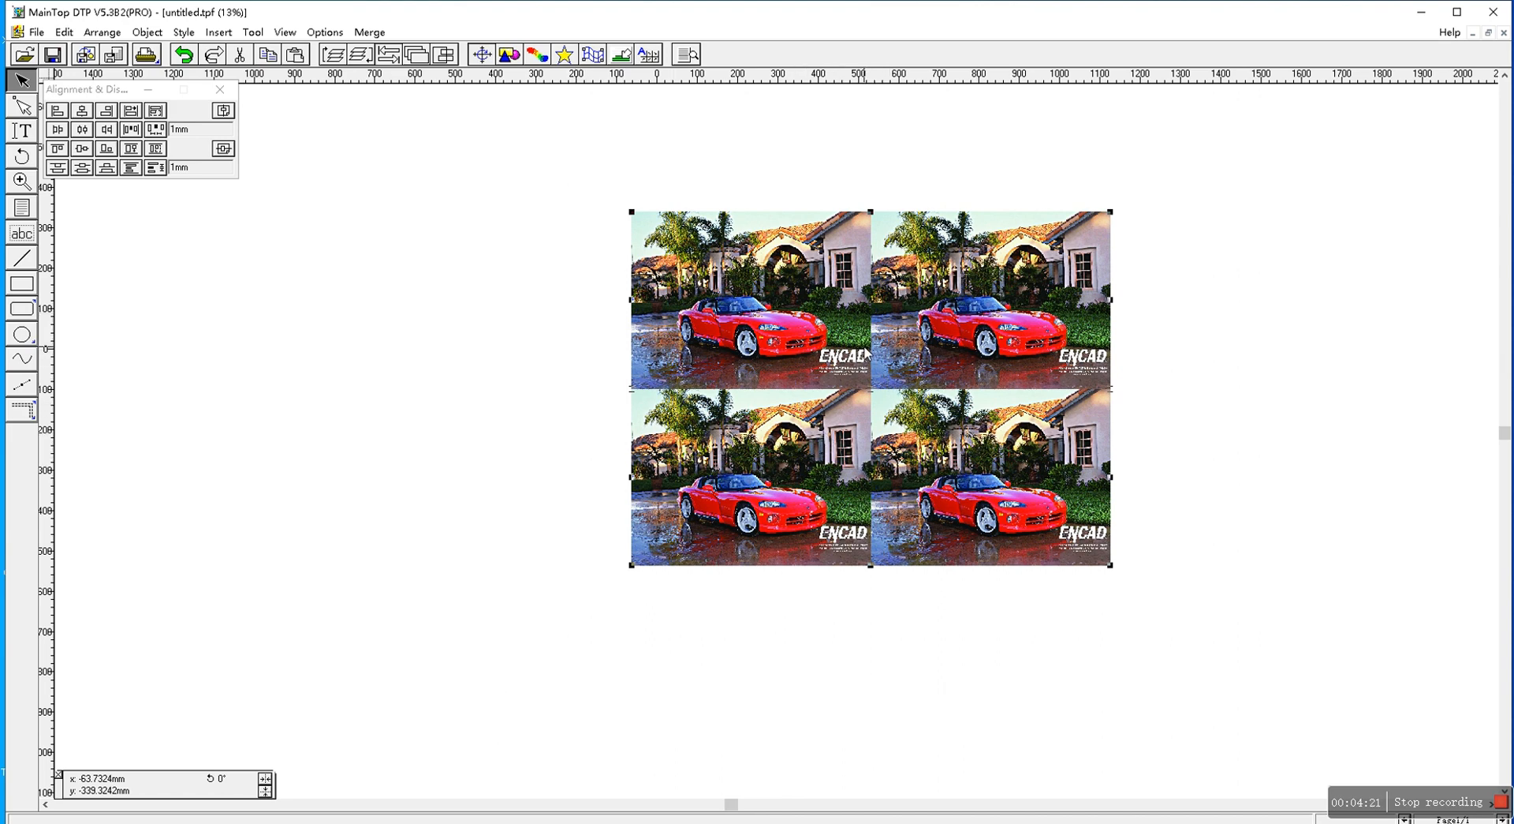
Step: Change the vertical custom spacing value to 0.5 mm and then to 2 mm
click(175, 167)
key(BackSpace)
text(0)
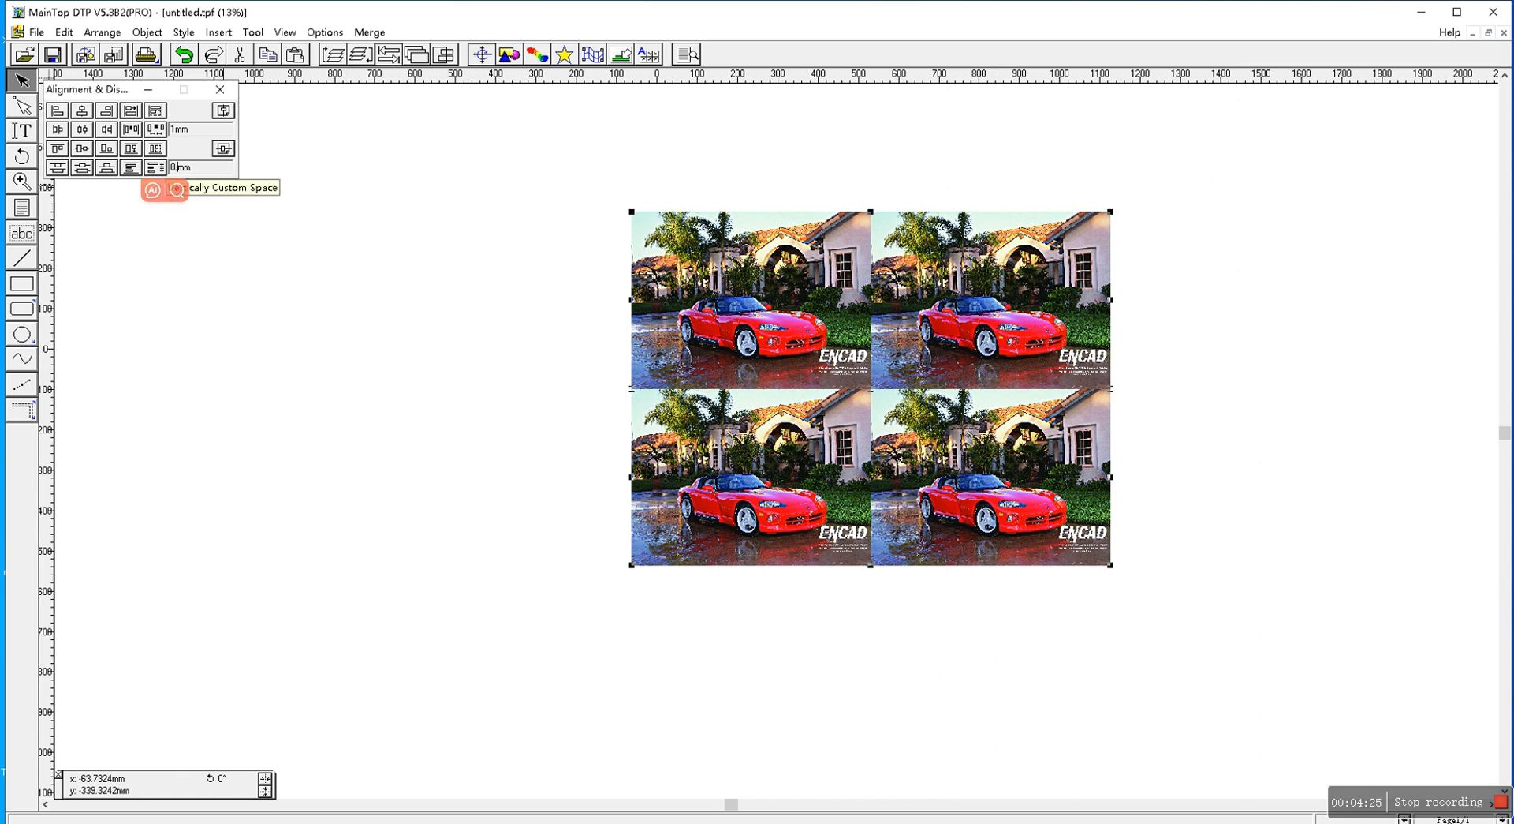
text(.5)
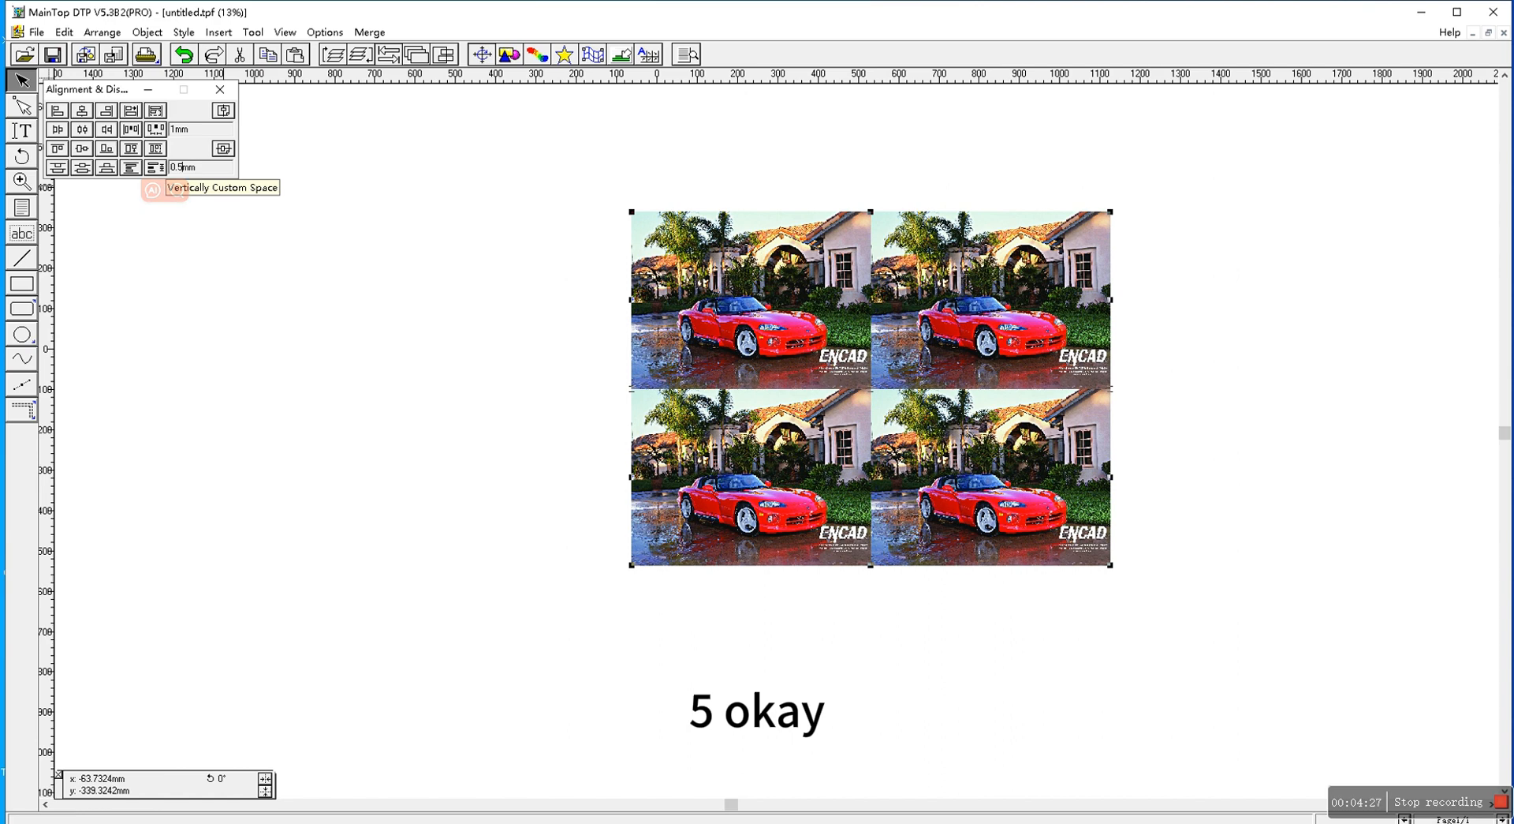
key(BackSpace)
key(BackSpace)
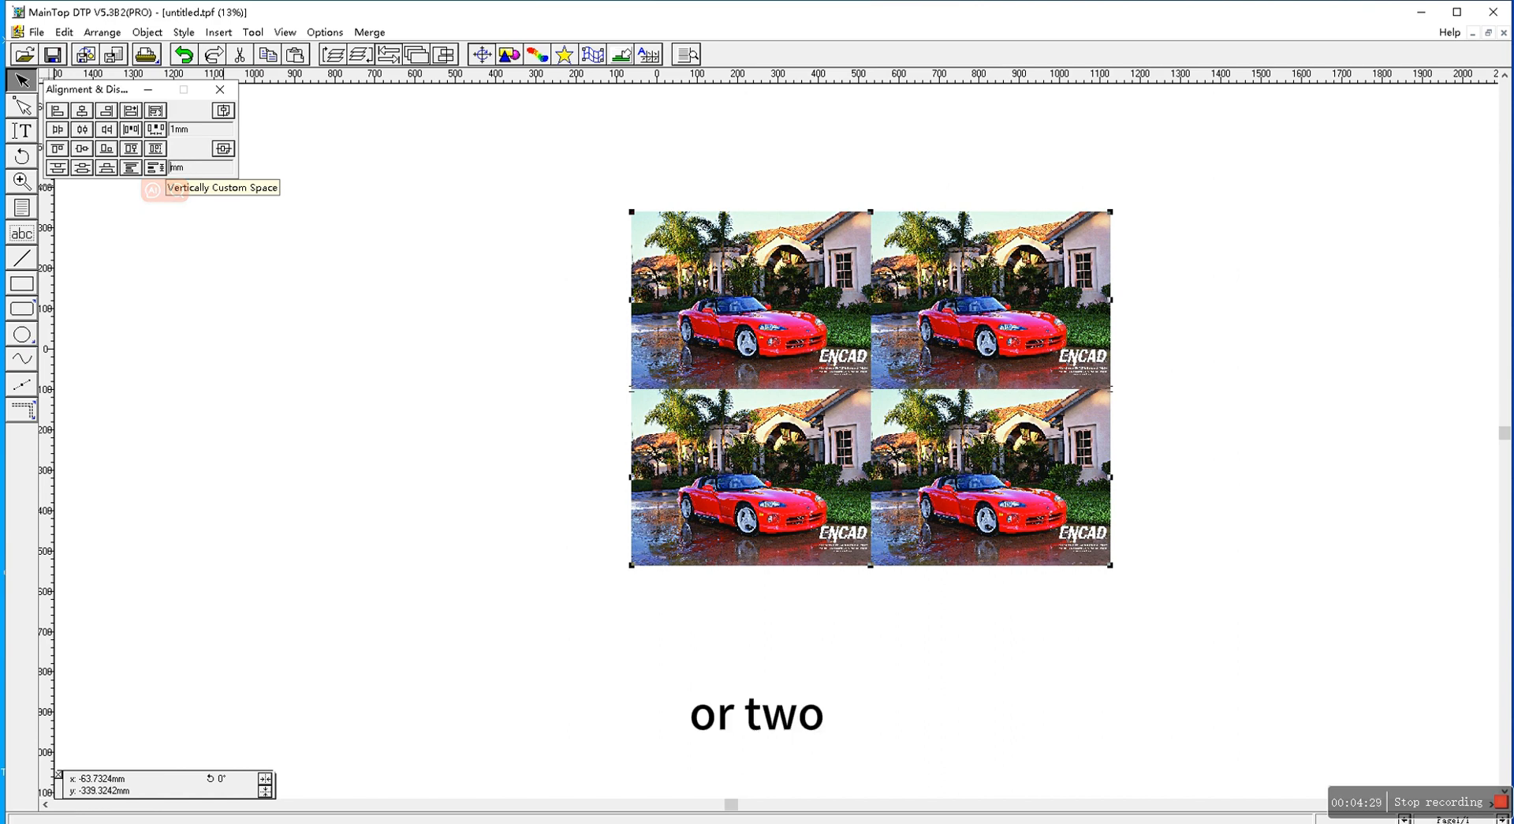
text(2)
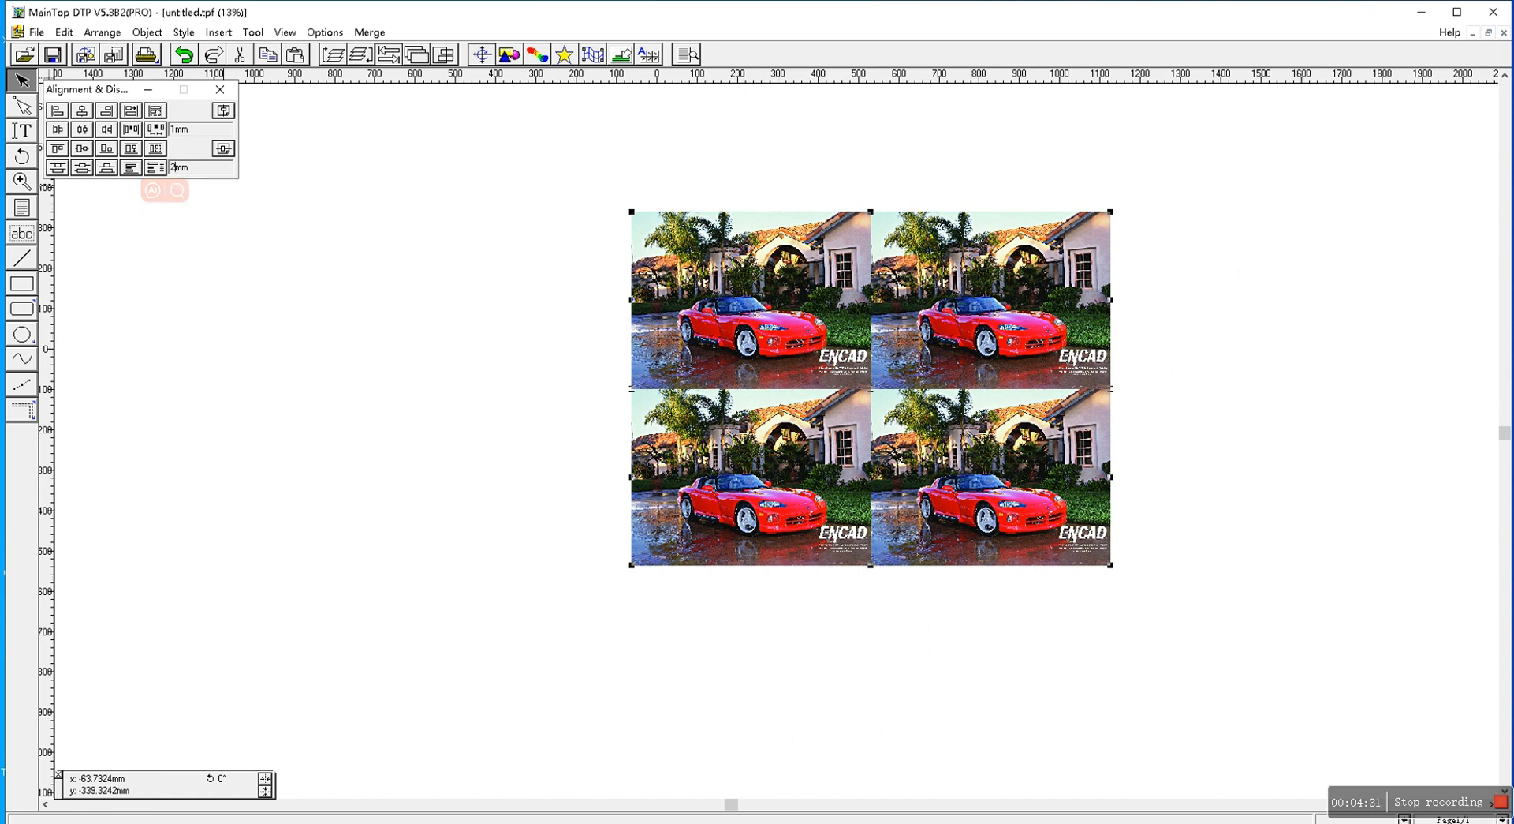
click(943, 440)
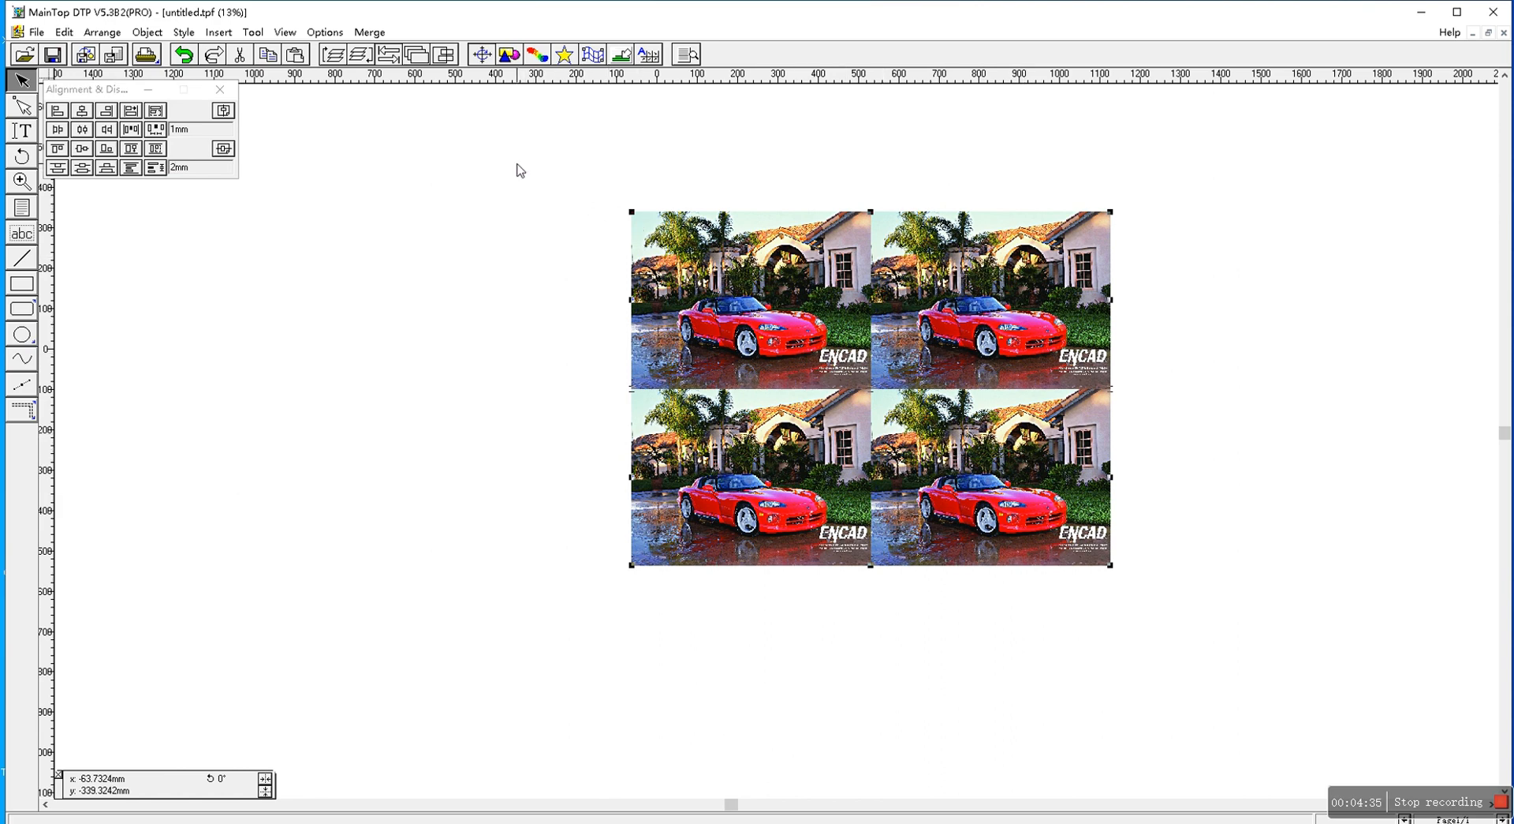
Step: Select both picture pairs and group them into one object
drag(517, 165, 1188, 642)
right_click(896, 371)
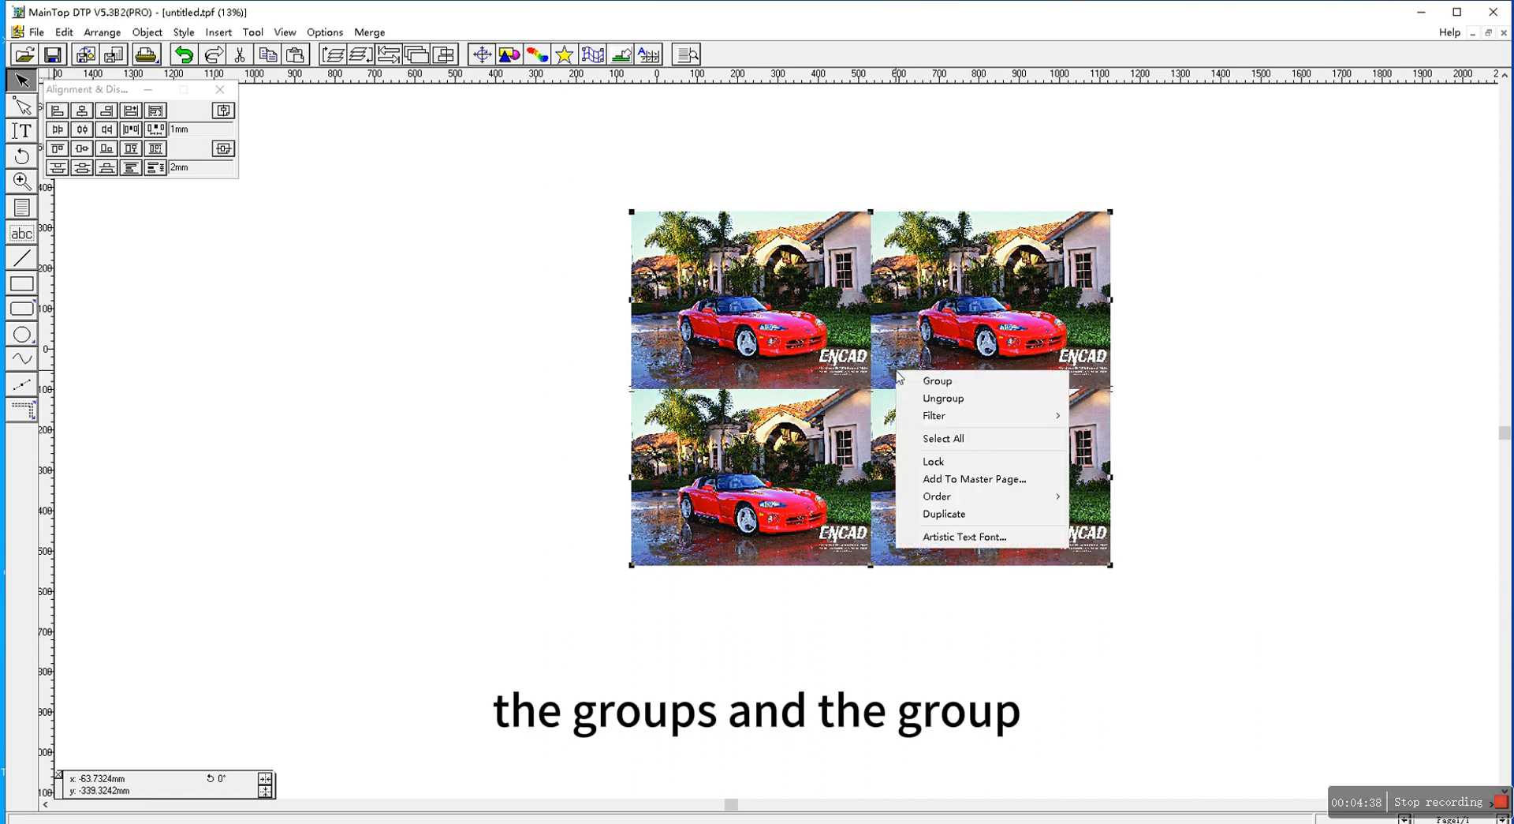
click(939, 382)
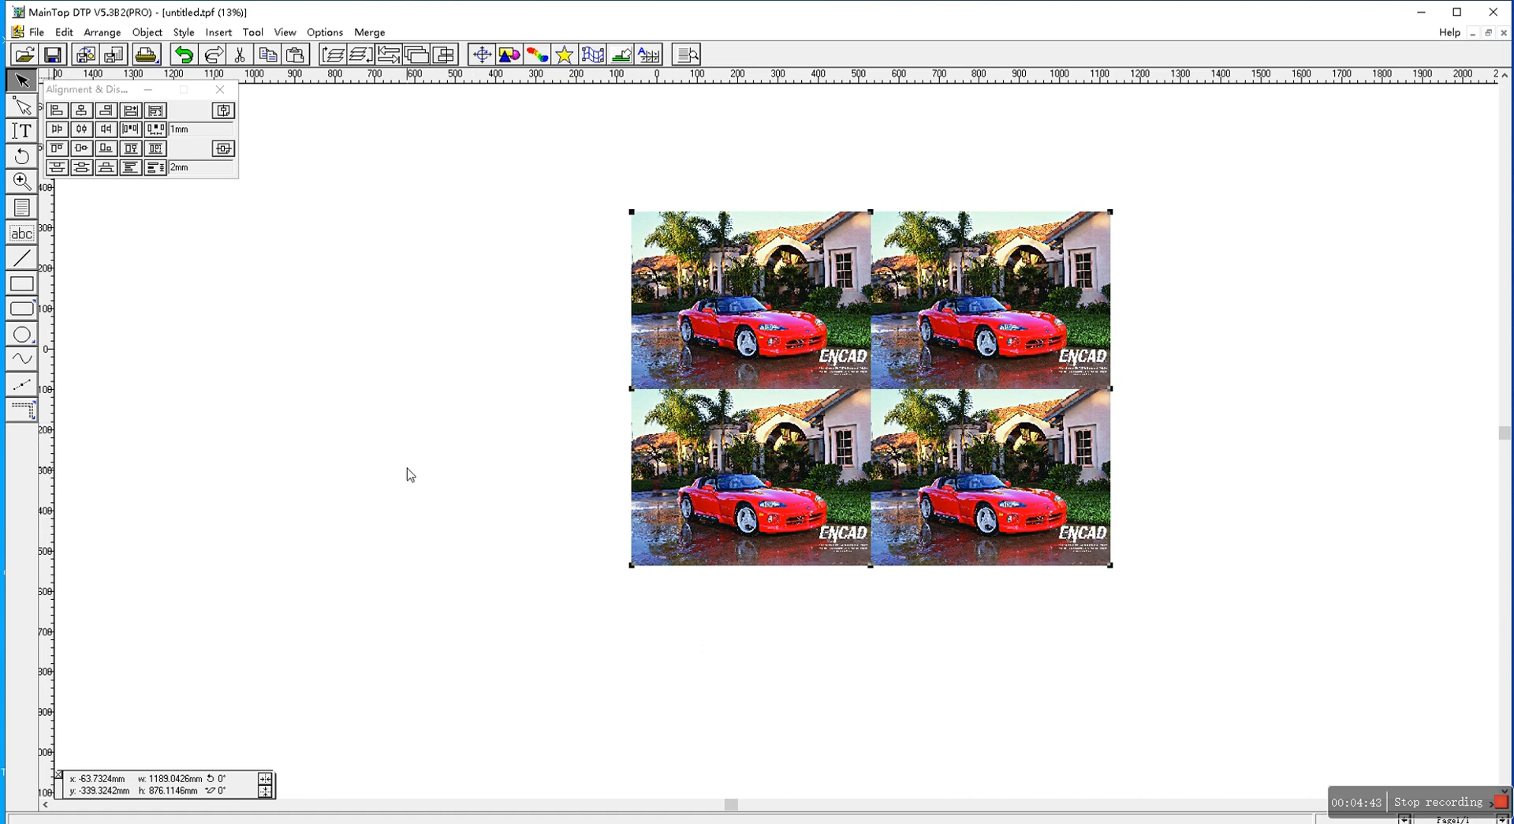
Step: Set the page size to 1190 mm wide by 878 mm high in the page setup
click(33, 35)
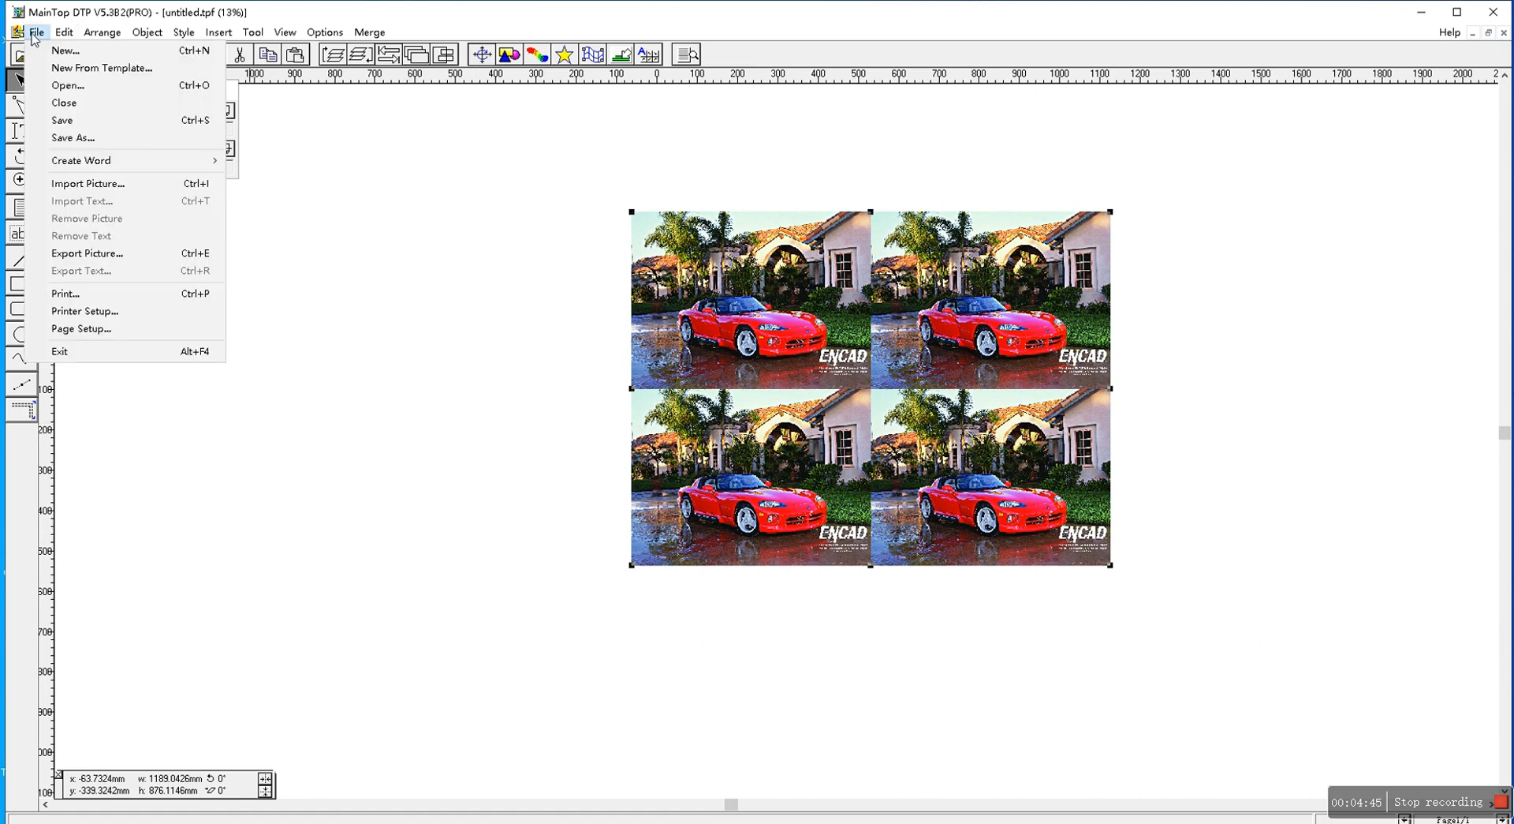
click(76, 329)
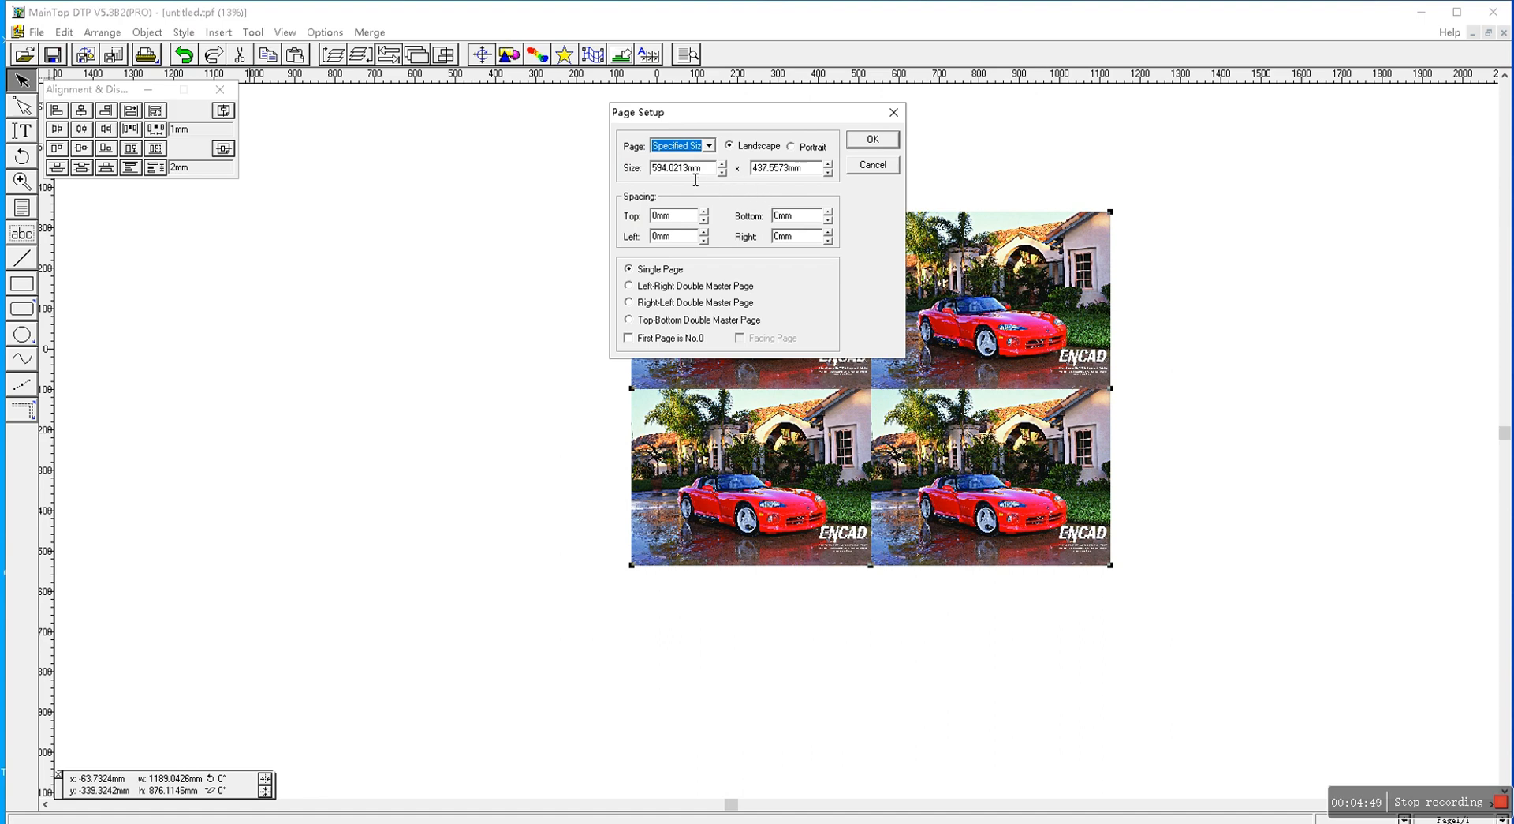
drag(690, 169, 634, 169)
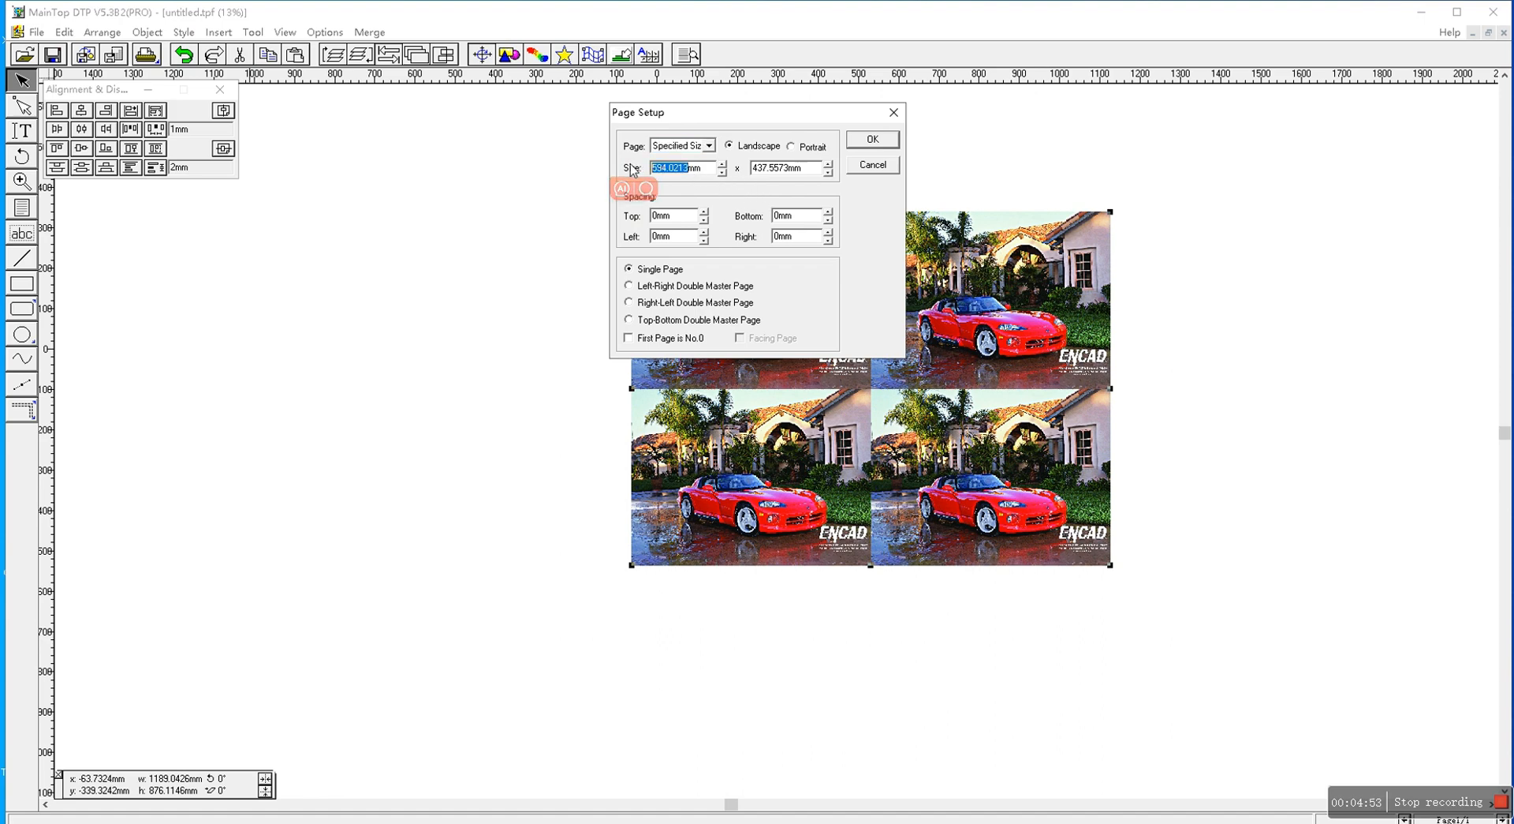
text(1190mm)
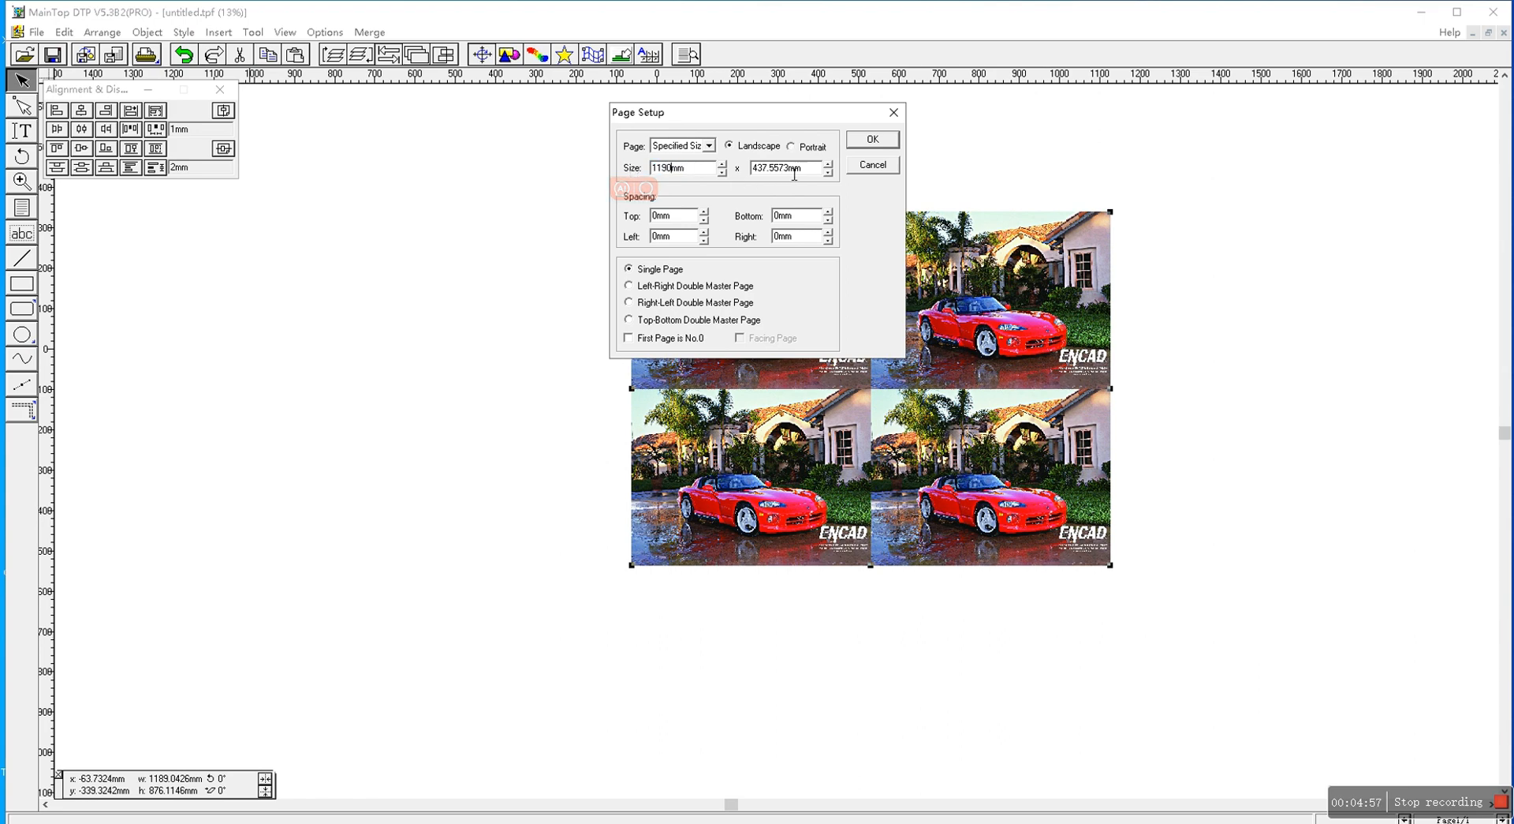
drag(791, 168, 752, 168)
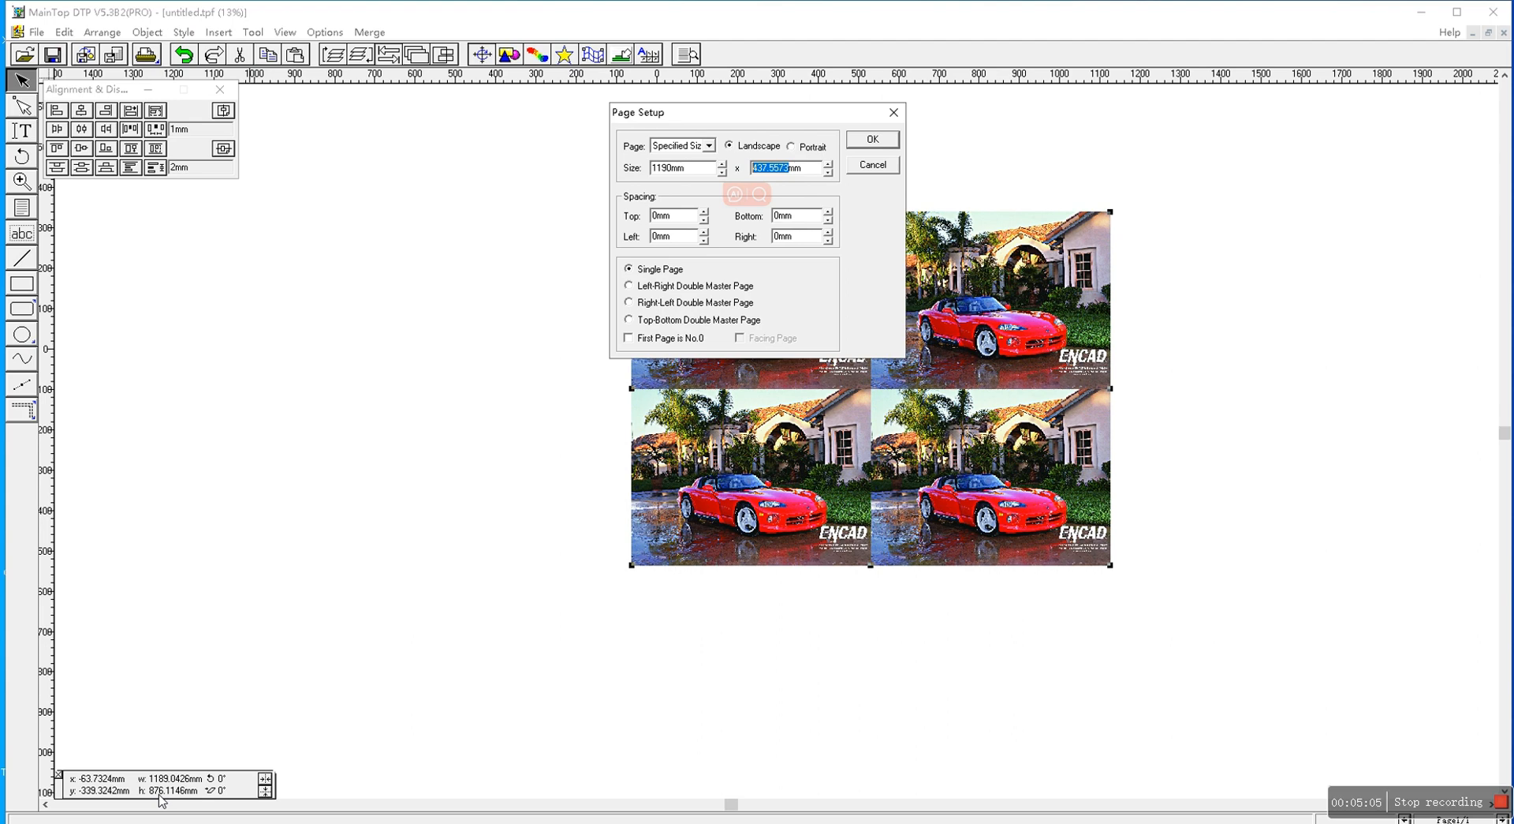
text(878mm)
click(864, 145)
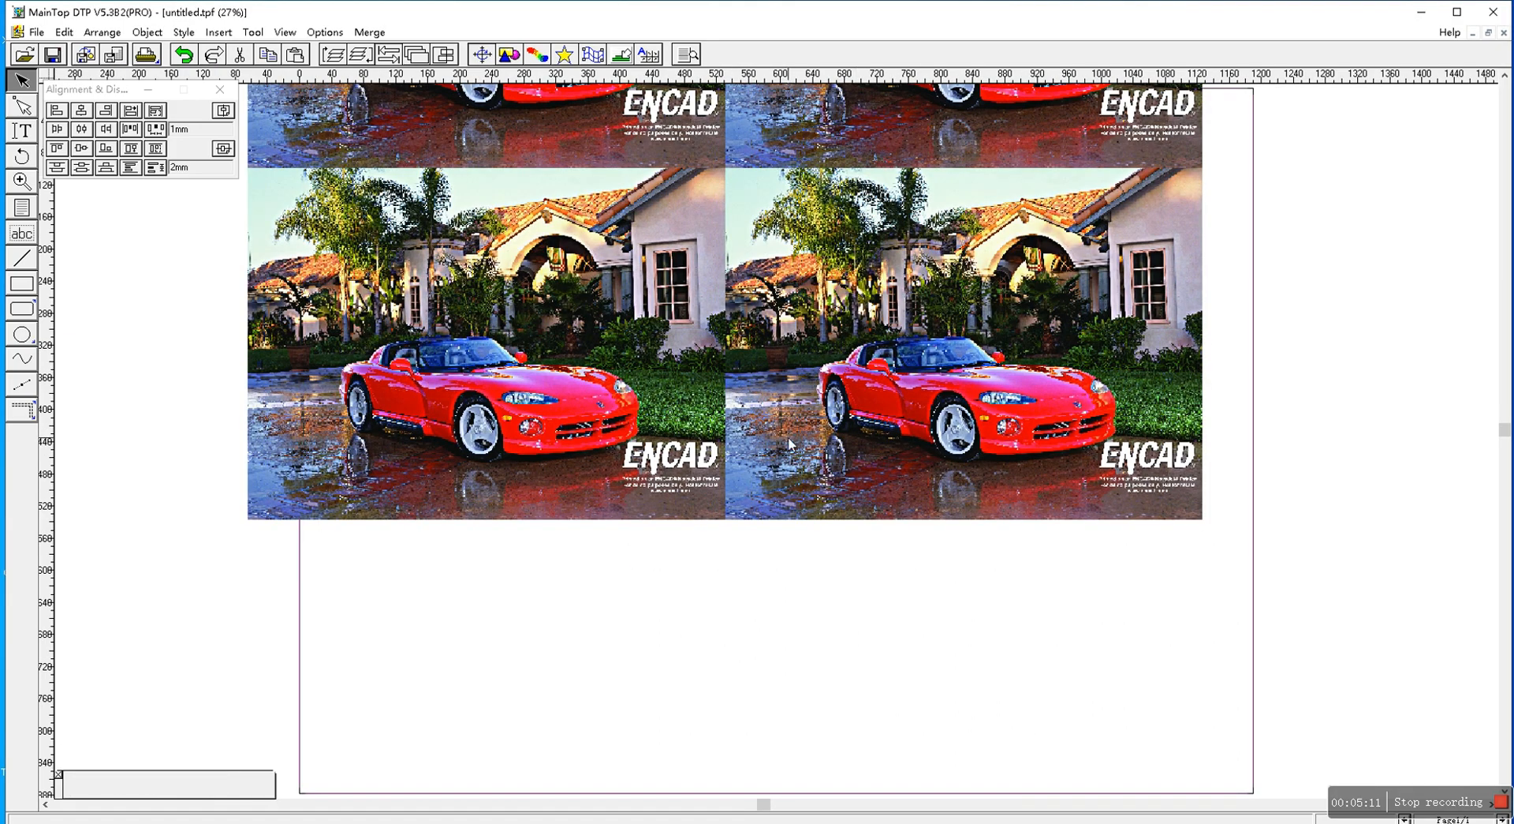
Step: Center the grouped four-picture block horizontally and vertically in the page
click(688, 351)
scroll(727, 386, up, 3)
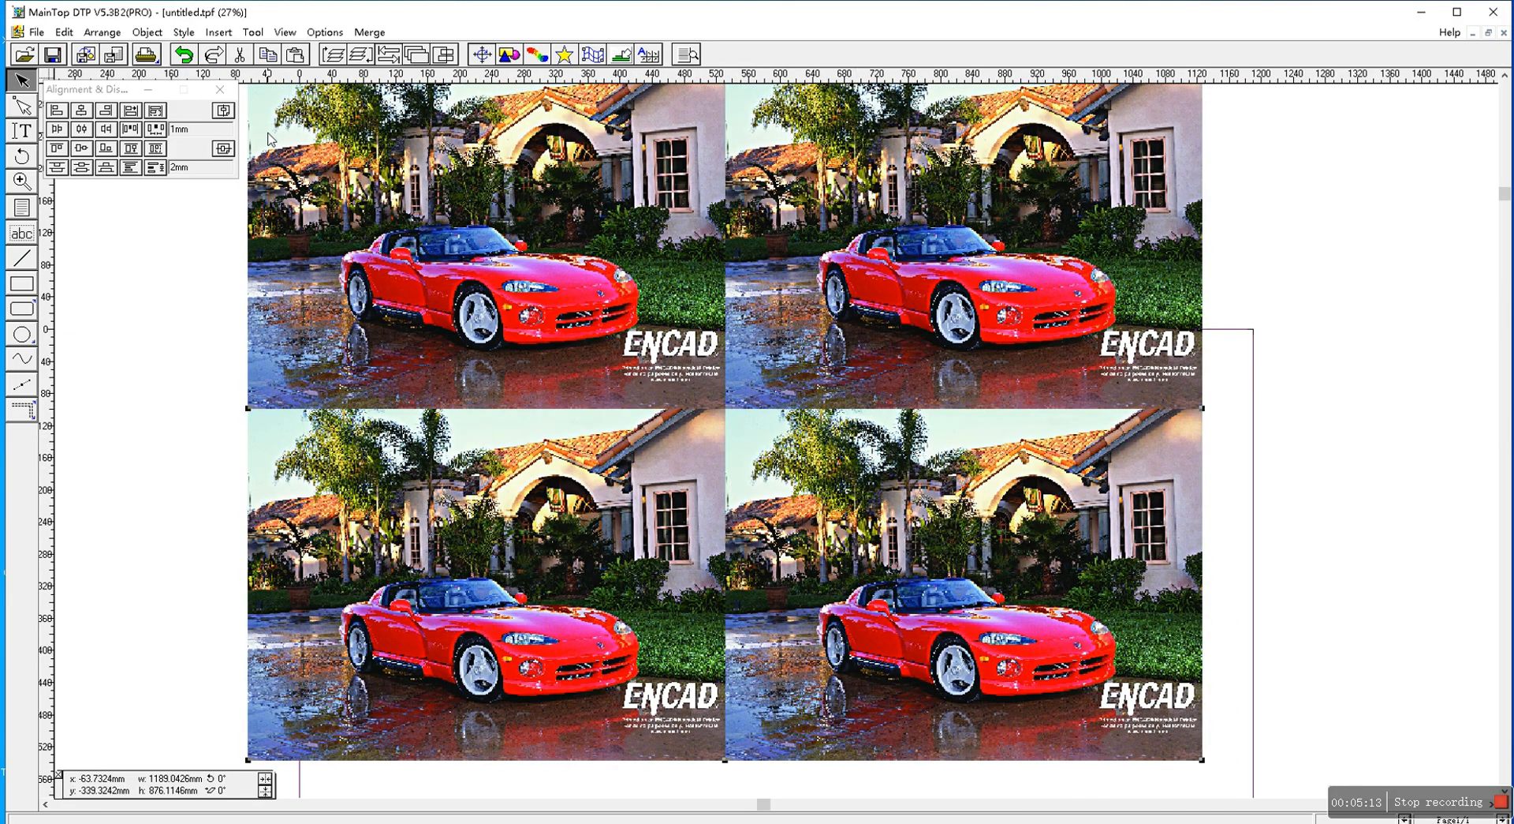
key(ctrl+minus)
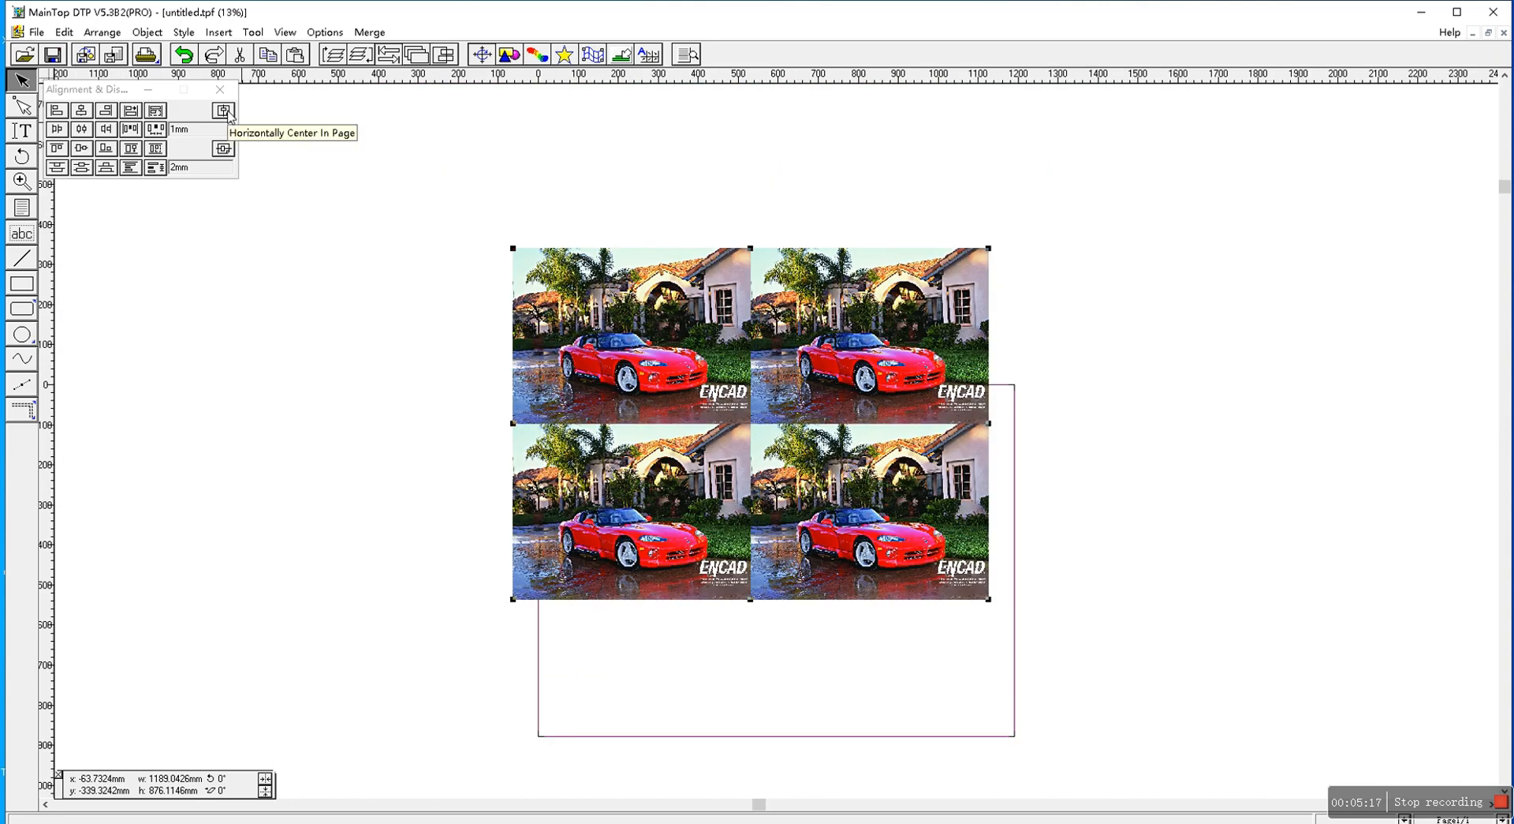
click(225, 111)
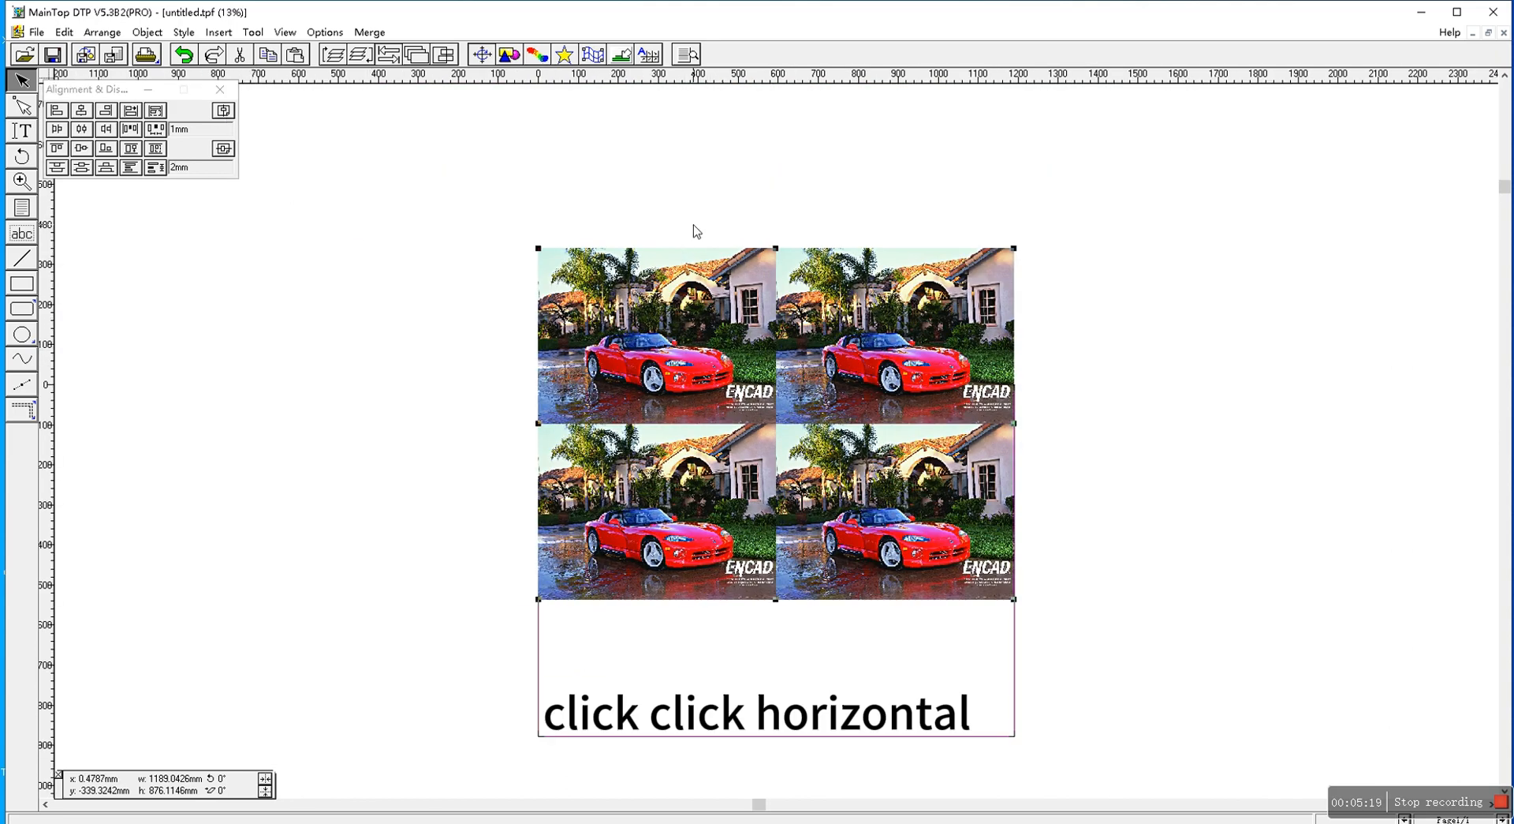
click(224, 150)
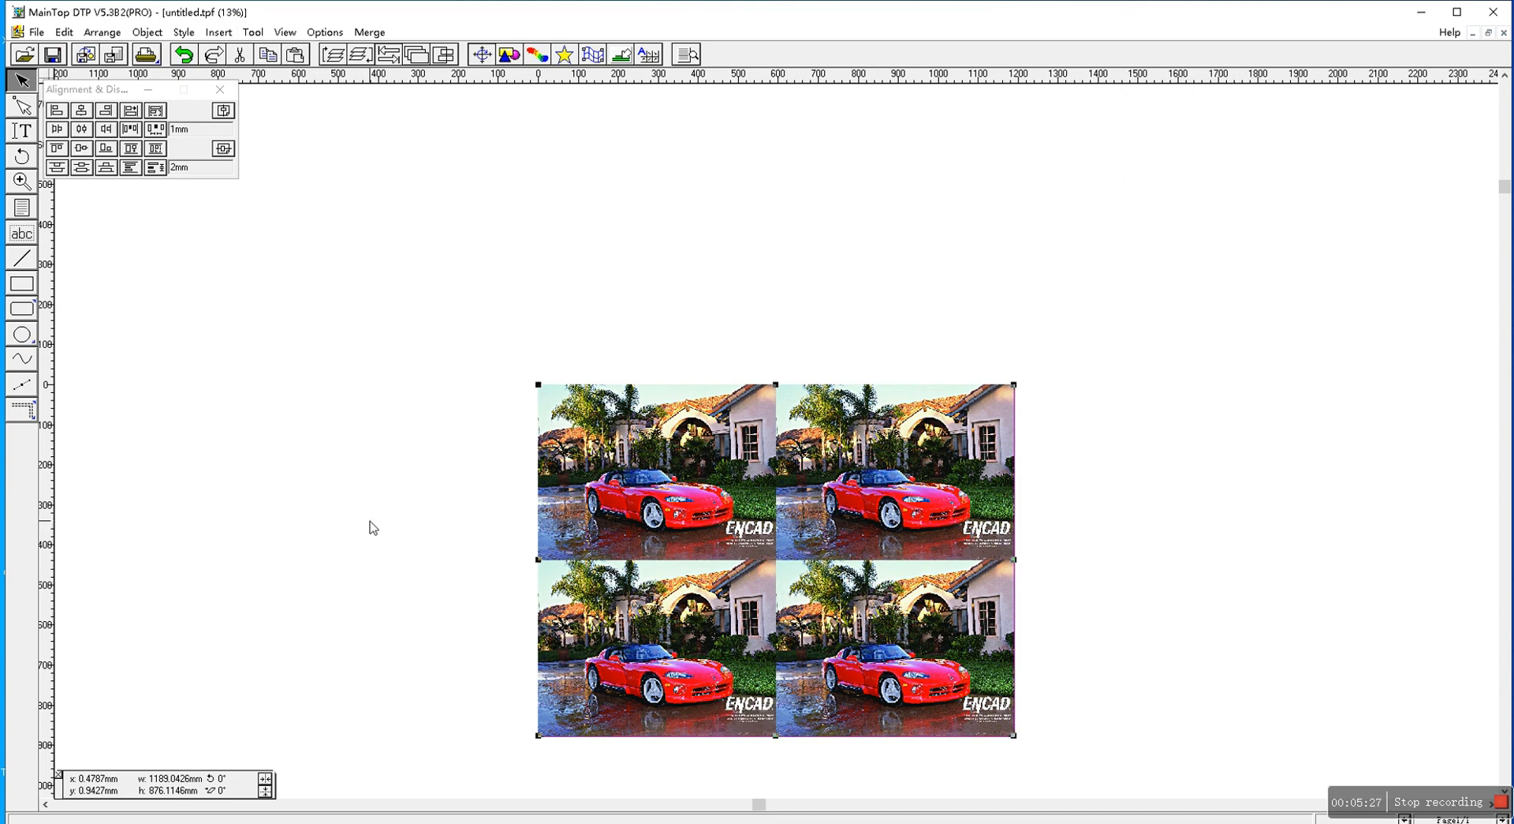
Step: Set the printer's paper automatically to the page size of 1190 x 878 mm in the print properties
click(146, 57)
click(762, 201)
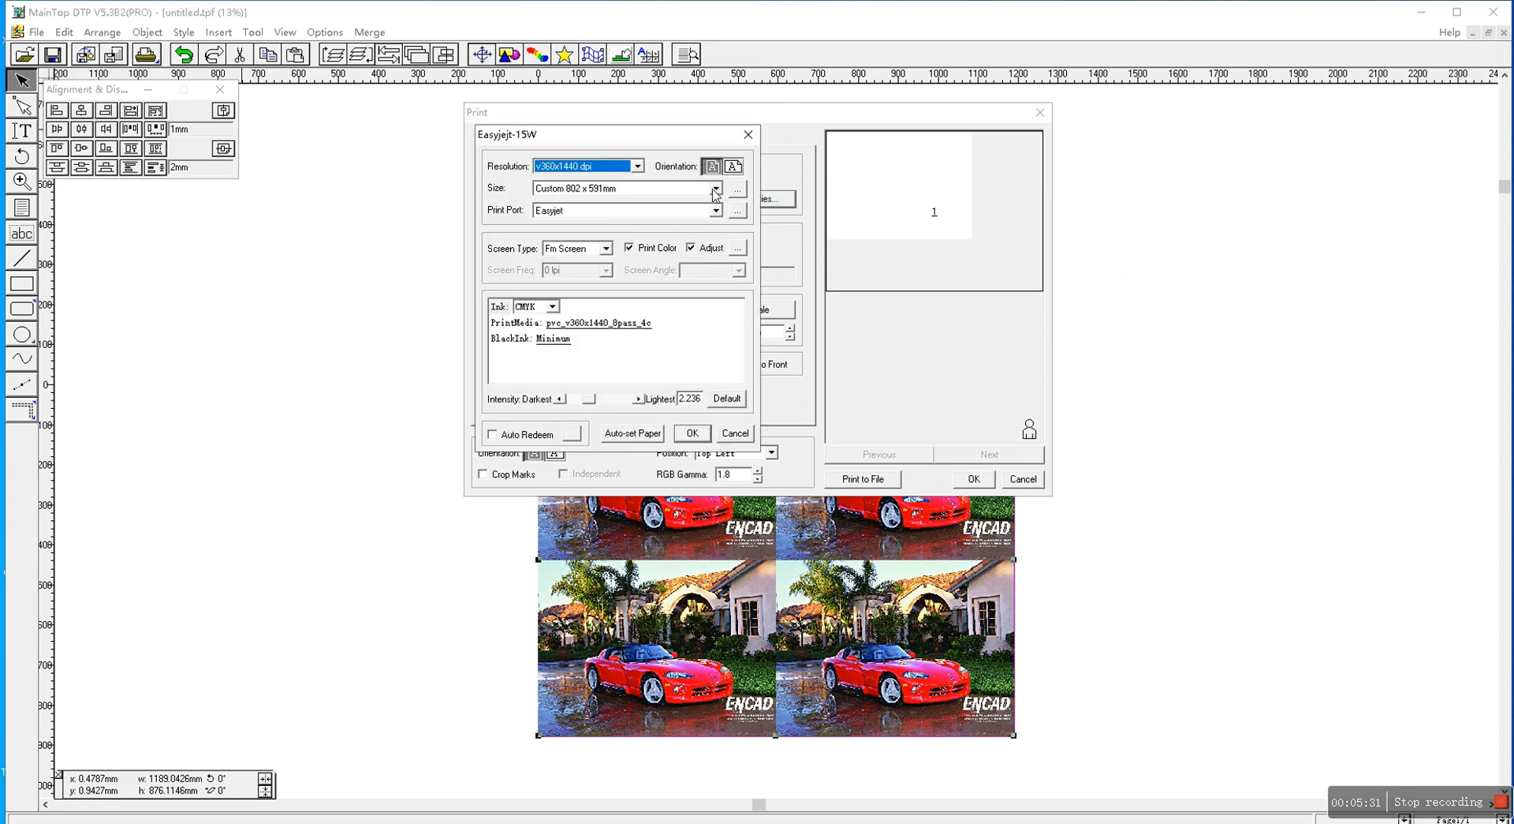
click(630, 433)
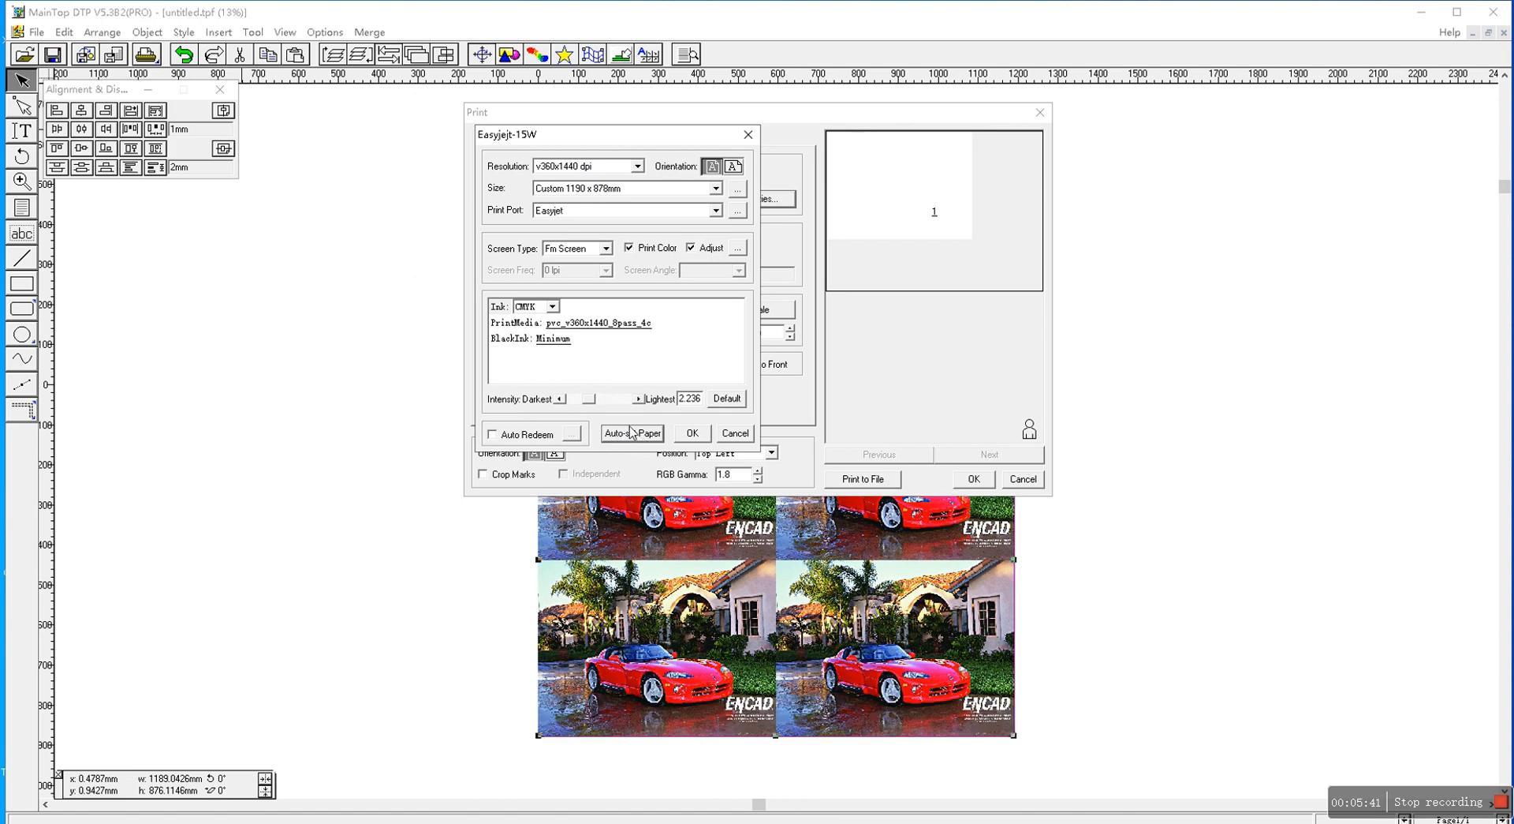
click(693, 434)
Step: Print the layout to a .prn file named 22dosing-in-china.com in the 图片 folder
click(884, 479)
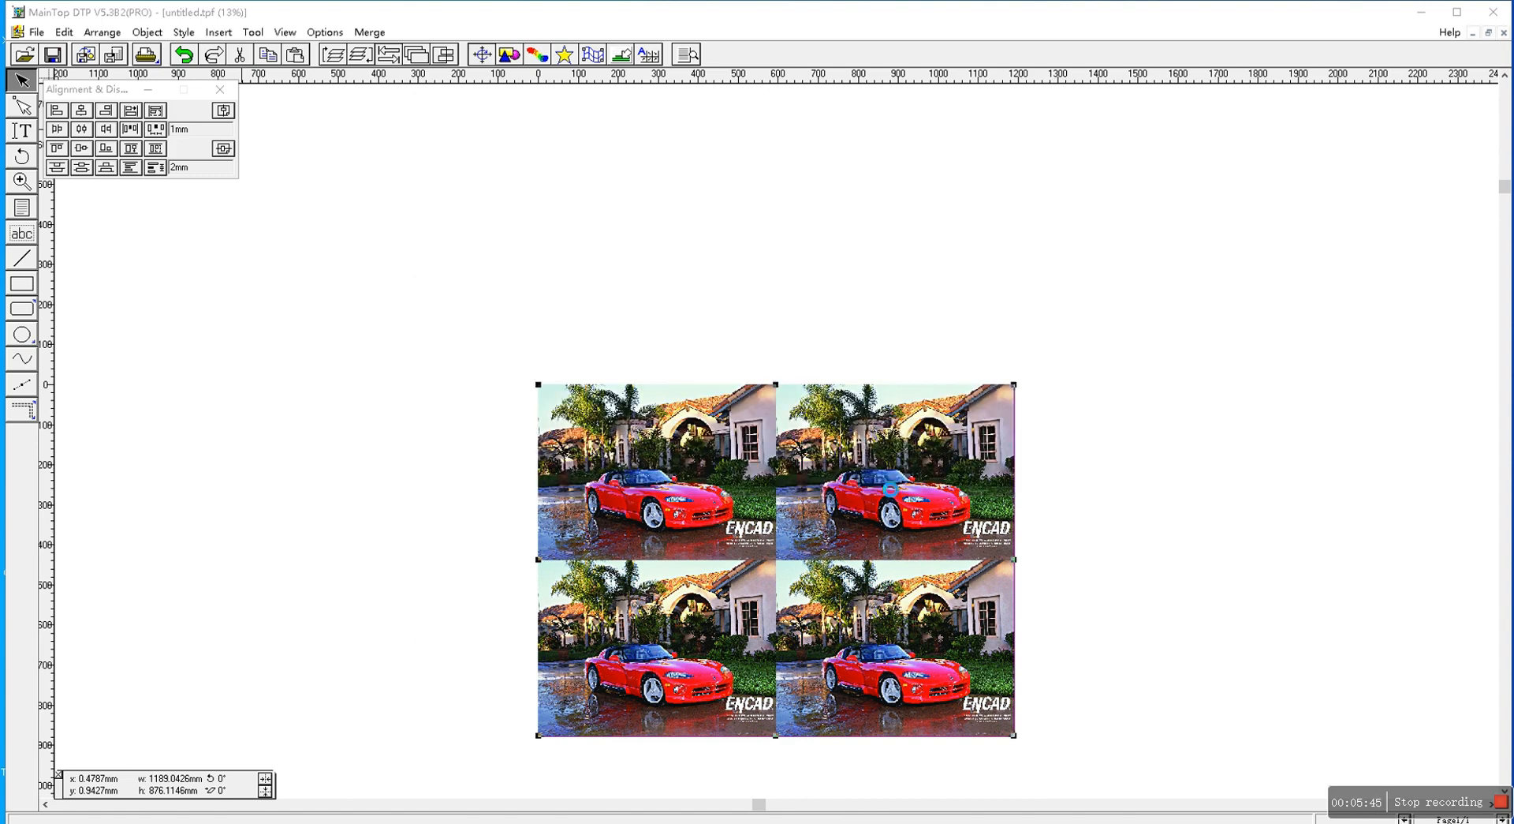
text(2)
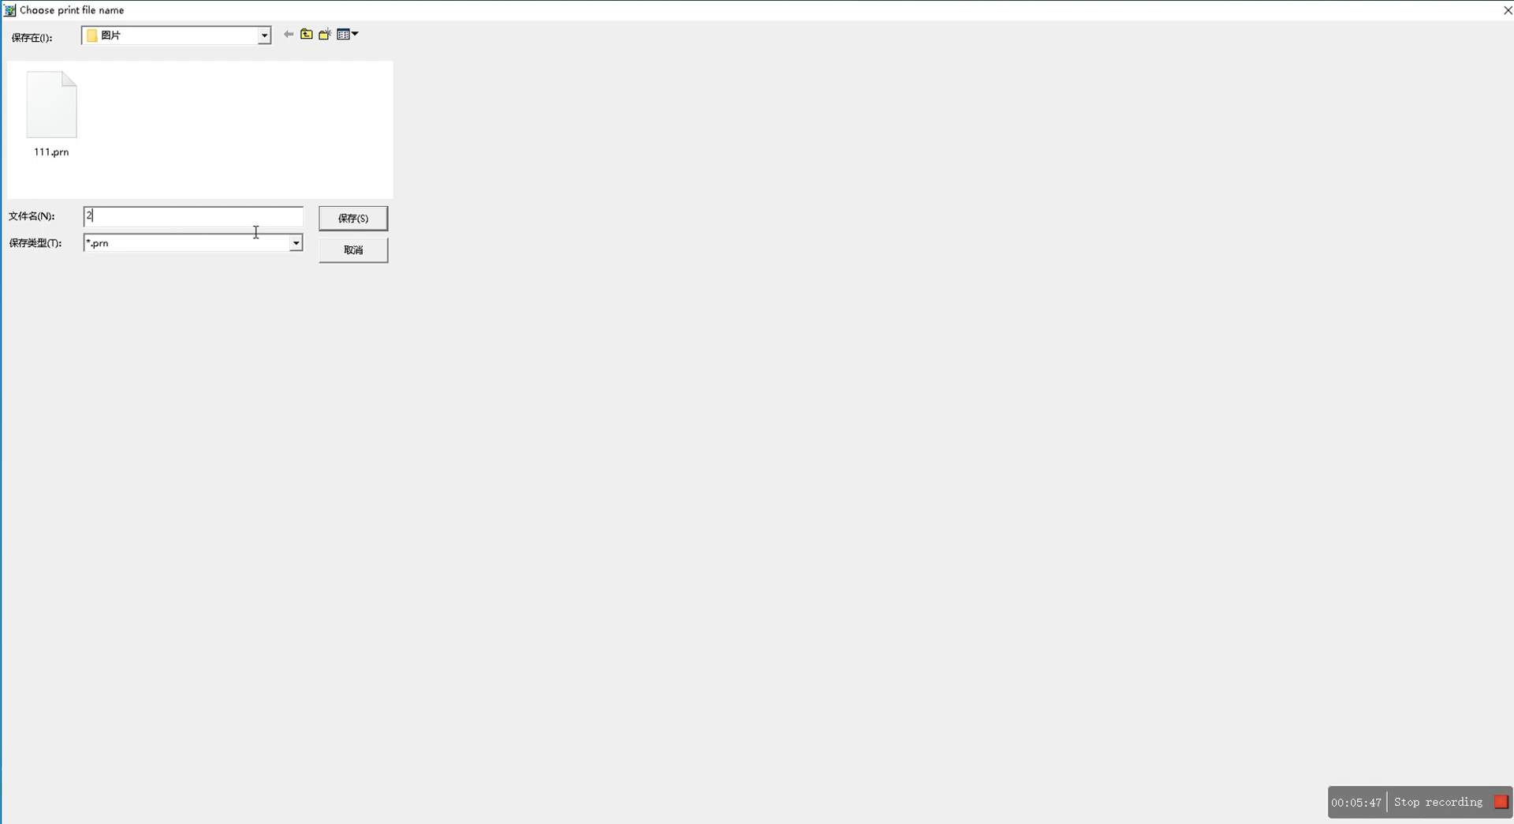
text(2)
text(dosing)
text(-in-china)
text(.com)
click(377, 228)
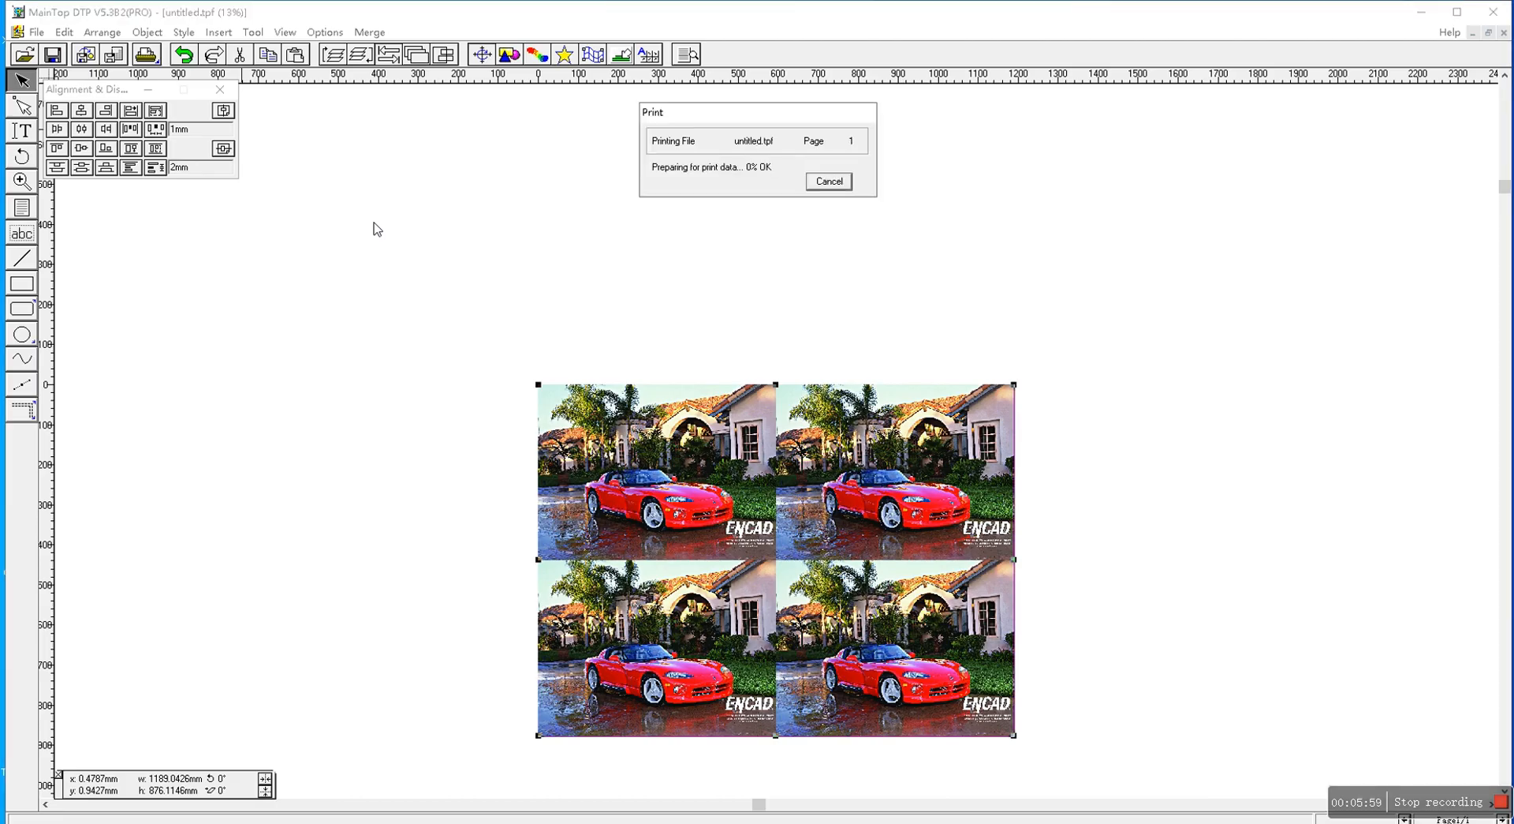